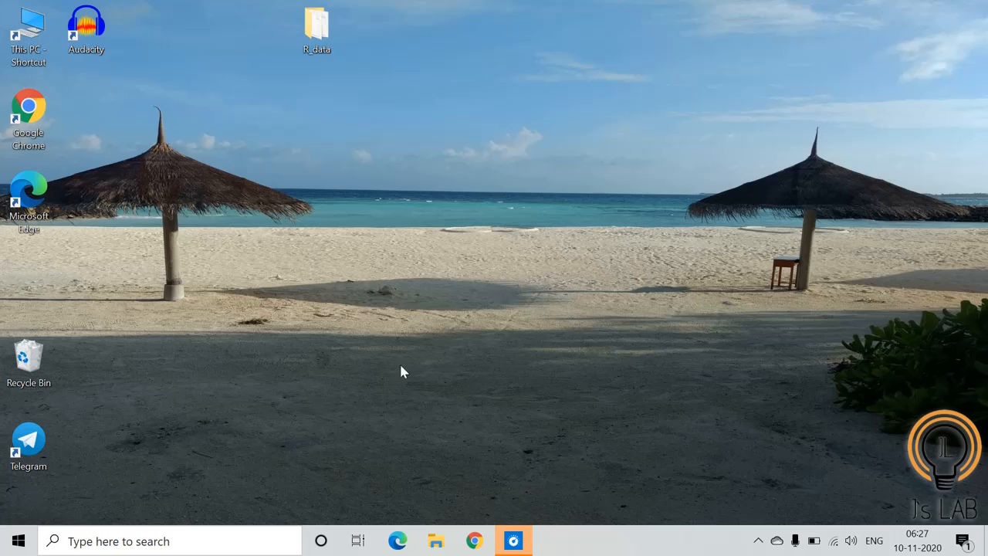
Open Chrome, search for anaconda.com and open the Anaconda website
left_click(474, 540)
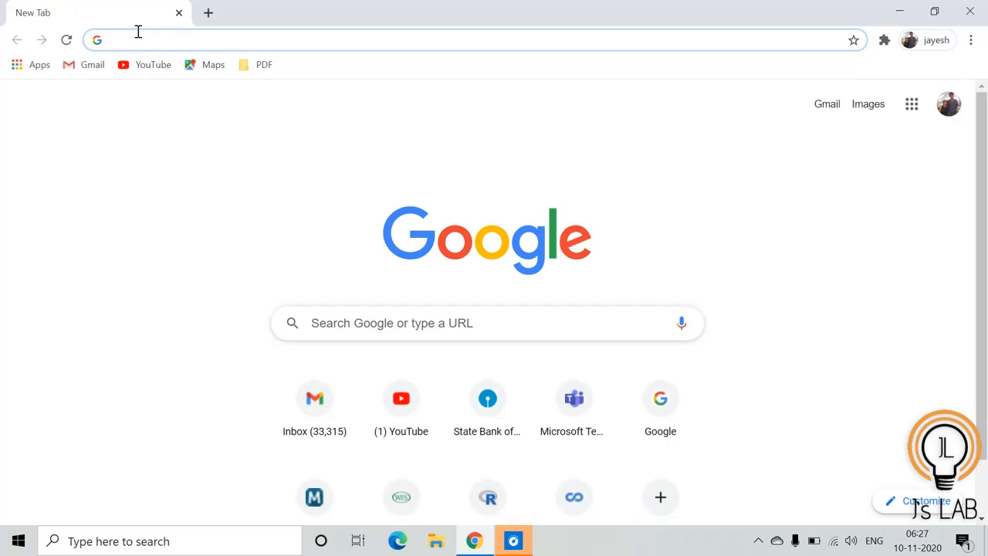
type("anaconda")
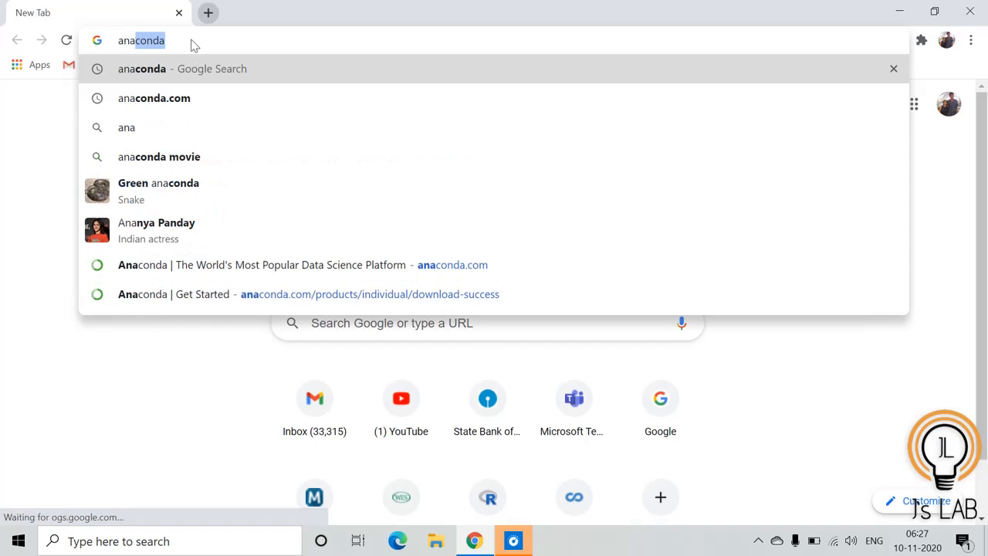
left_click(157, 110)
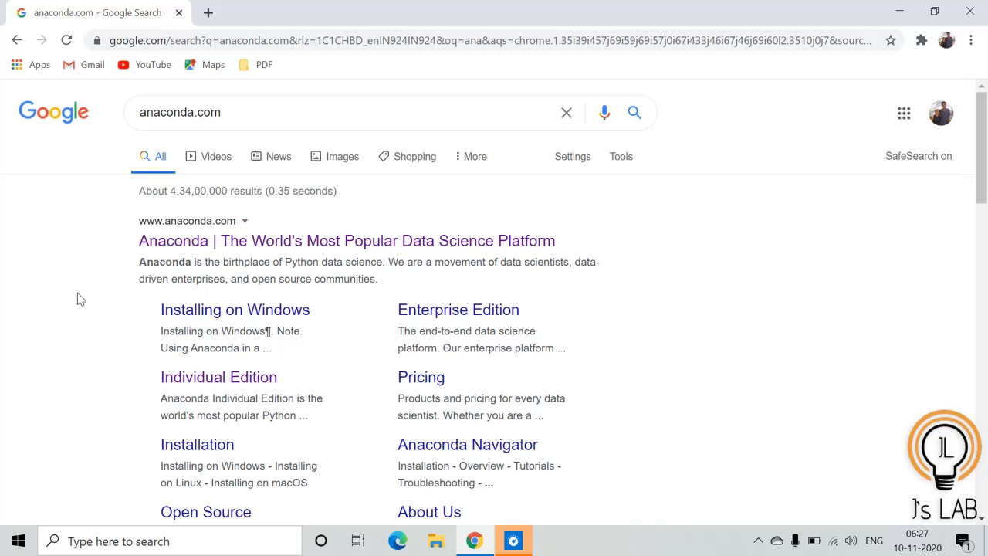
left_click(298, 243)
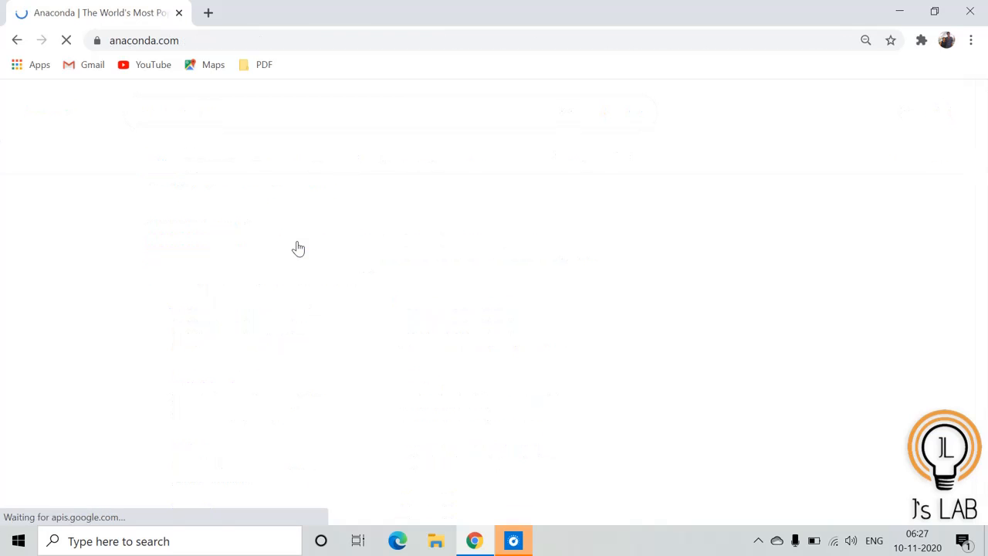
Go to the Individual Edition product page on the Anaconda site
scroll(298, 245, "down", 10)
scroll(299, 247, "down", 5)
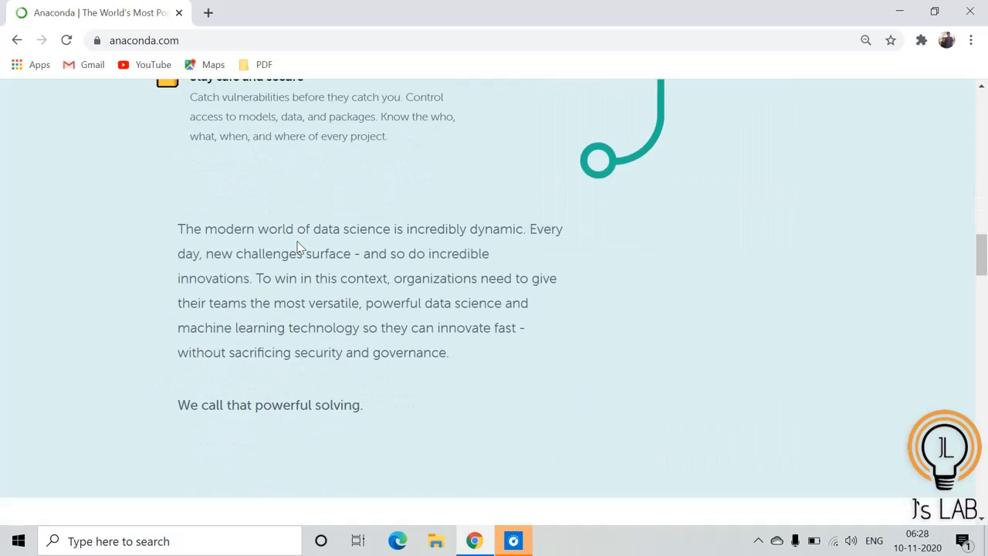
scroll(299, 248, "up", 20)
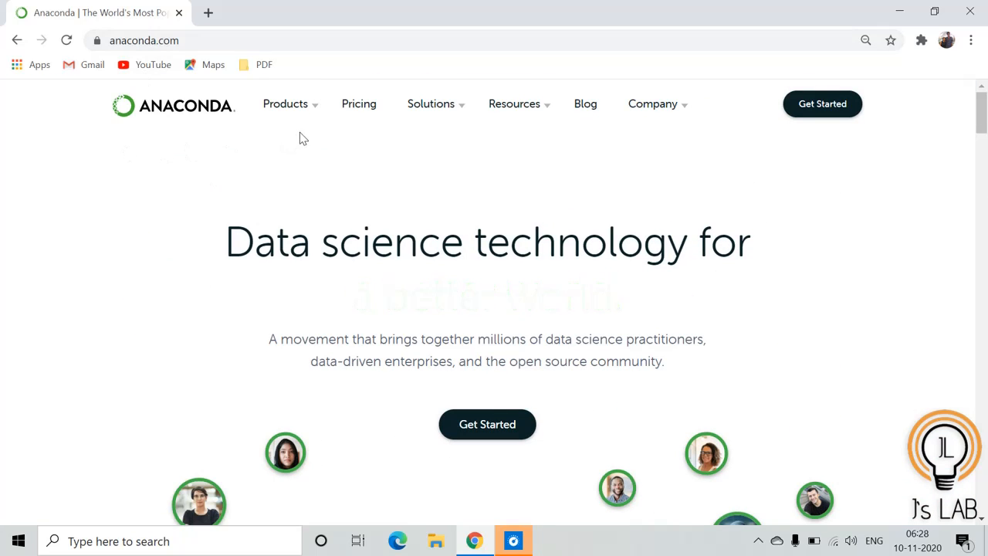
mouse_move(312, 116)
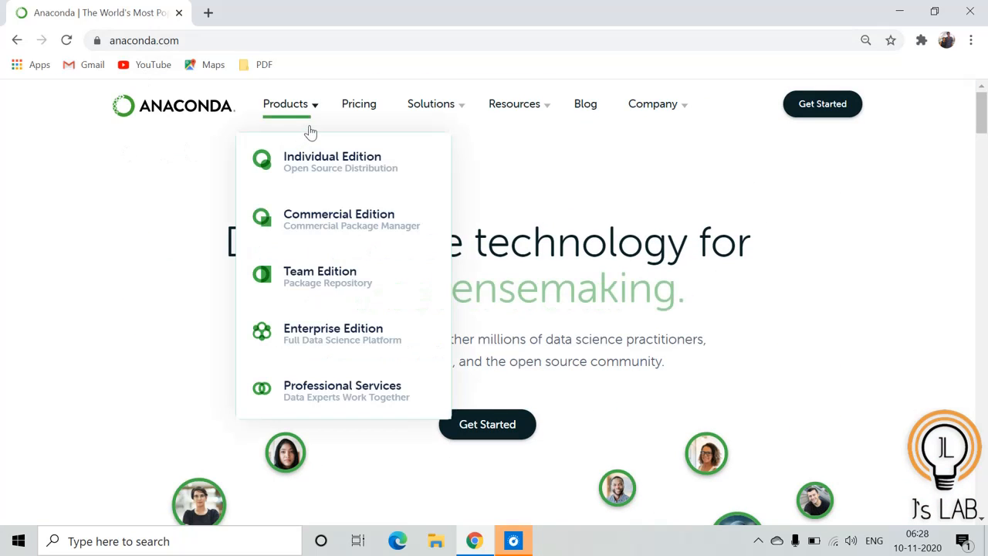
left_click(311, 170)
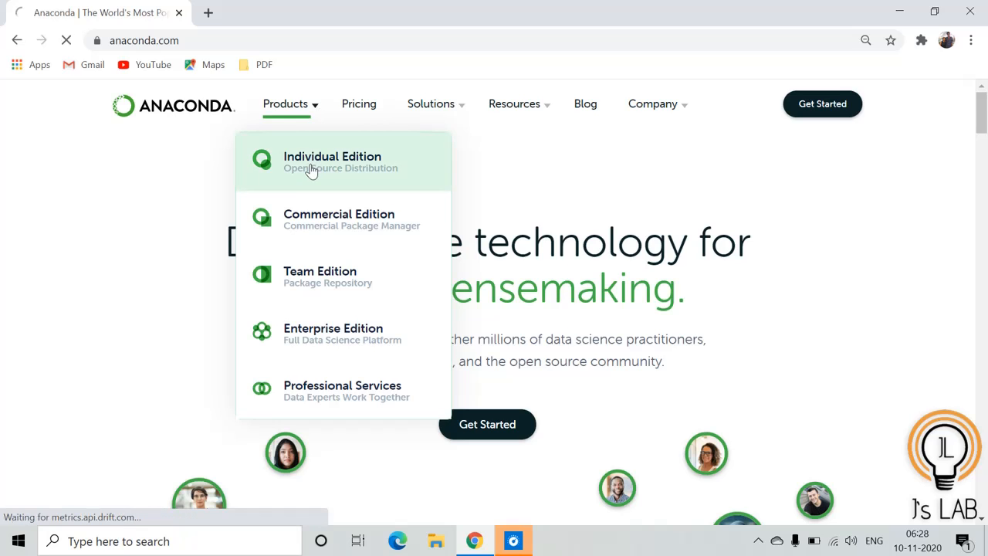
Download the Windows Python 3.8 64-Bit Graphical Installer (466 MB)
scroll(311, 170, "down", 1)
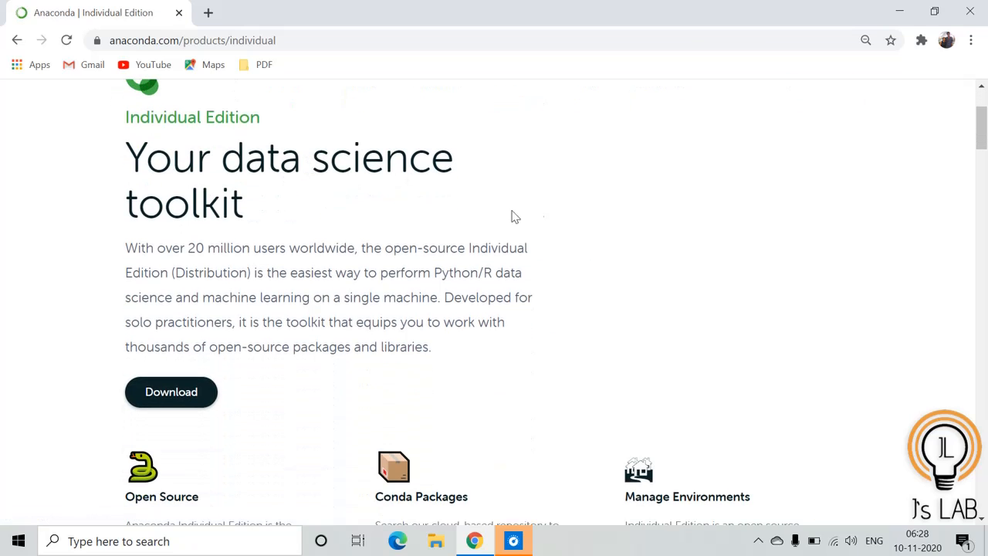
left_click(175, 394)
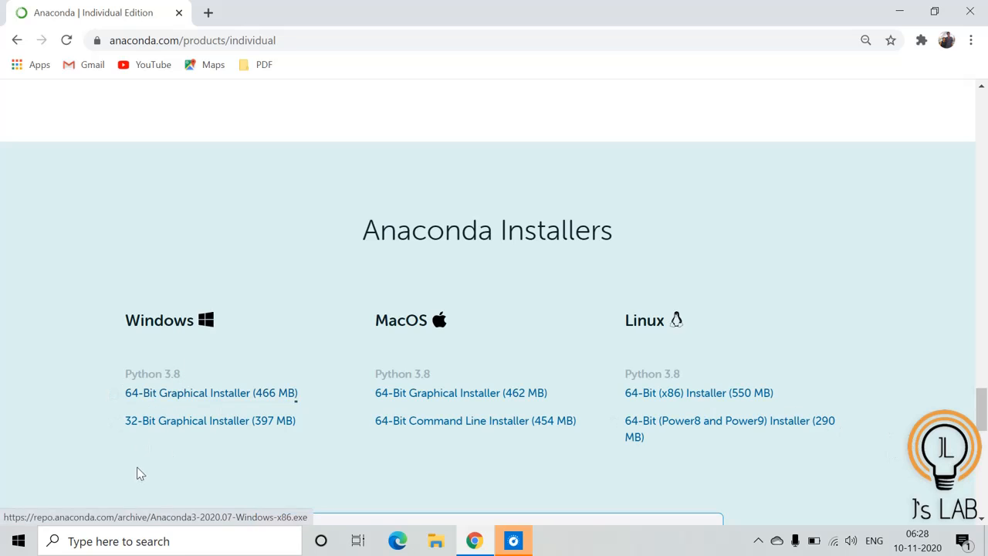
left_click(199, 395)
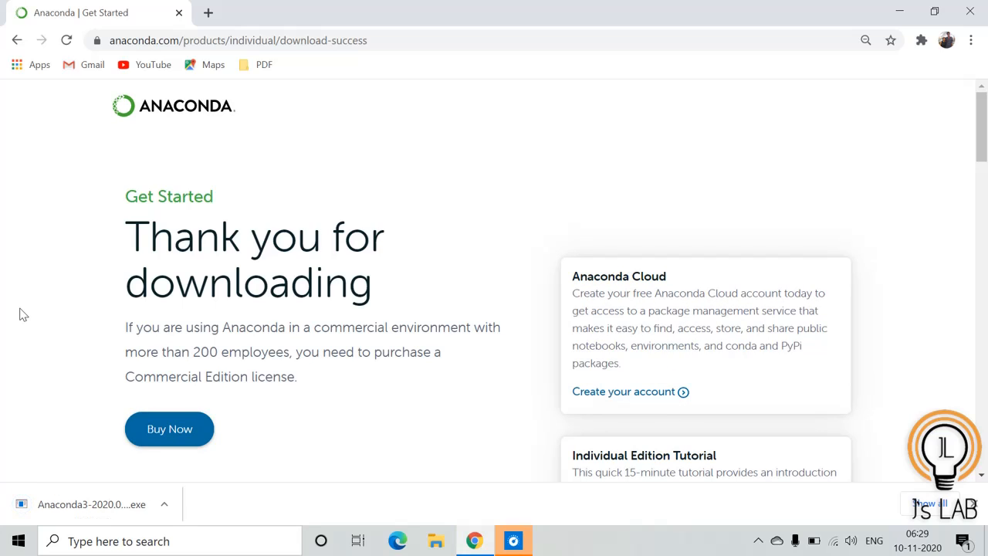
Open the downloaded Anaconda3 installer and continue past the welcome page
left_click(164, 504)
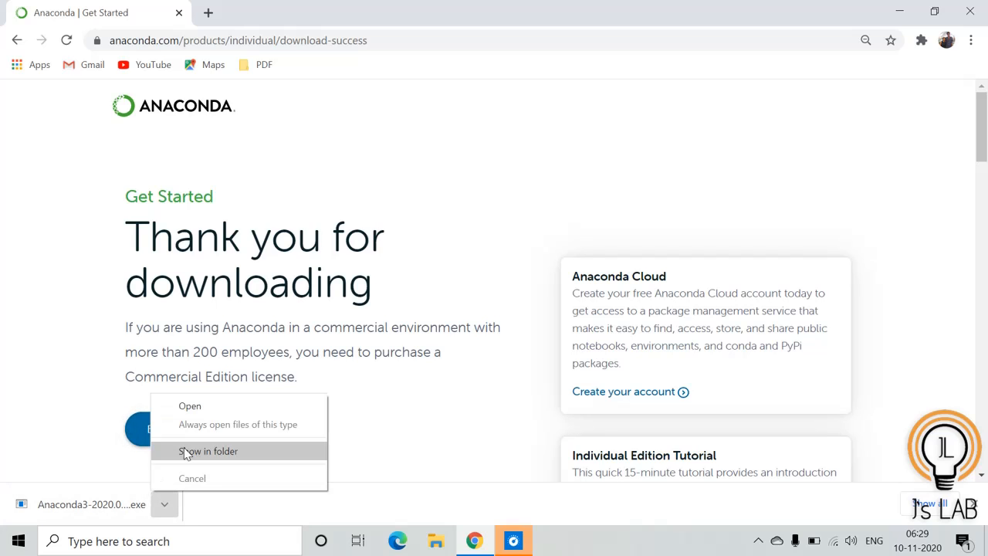
left_click(190, 406)
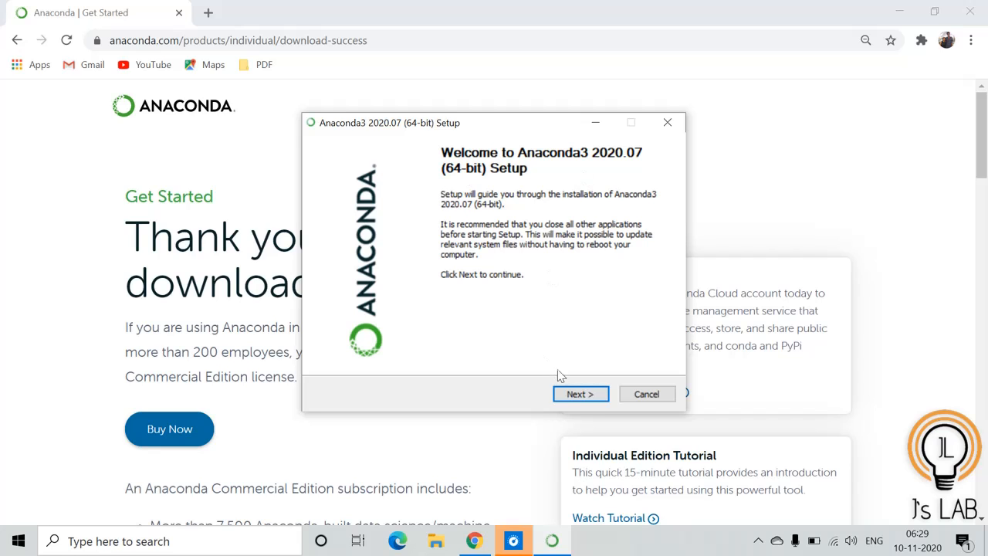
left_click(582, 395)
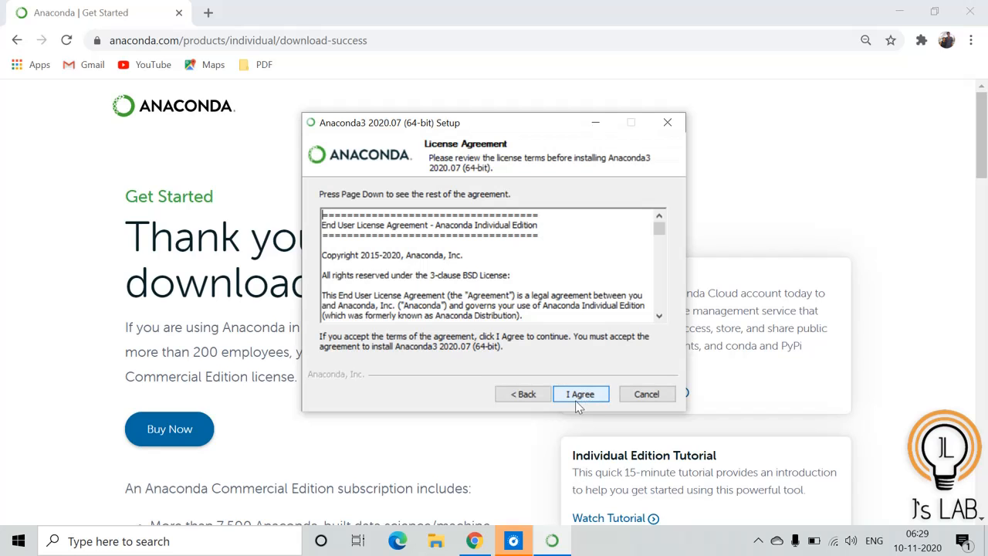
Accept the license, install for Just Me, and keep the default anaconda3 destination folder
left_click(586, 402)
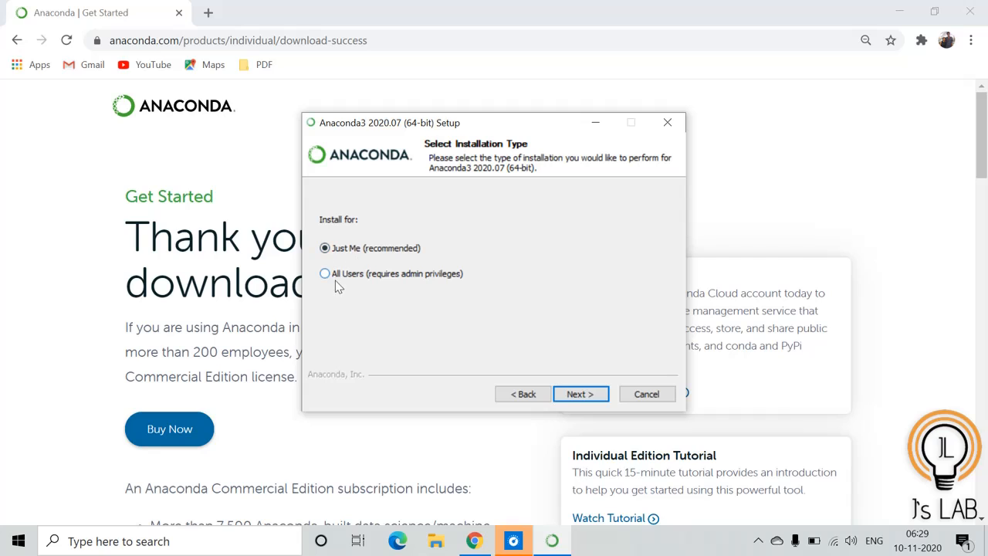
left_click(580, 395)
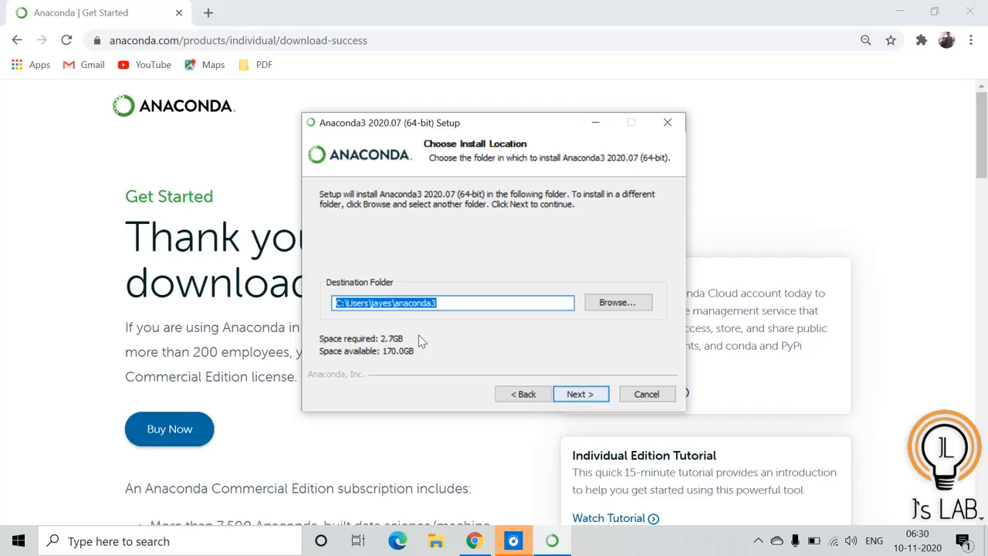
left_click(394, 303)
left_click_drag(371, 303, 437, 303)
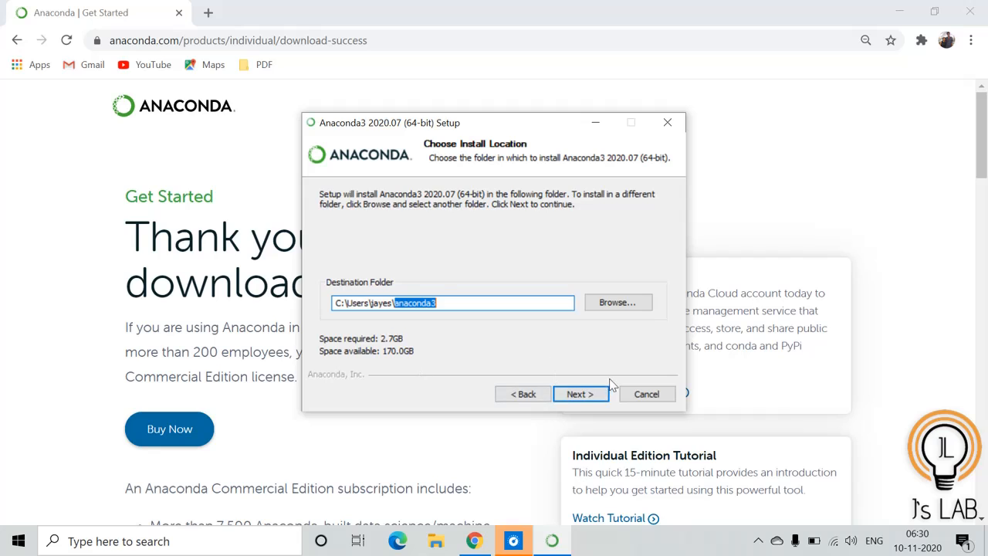
left_click(575, 398)
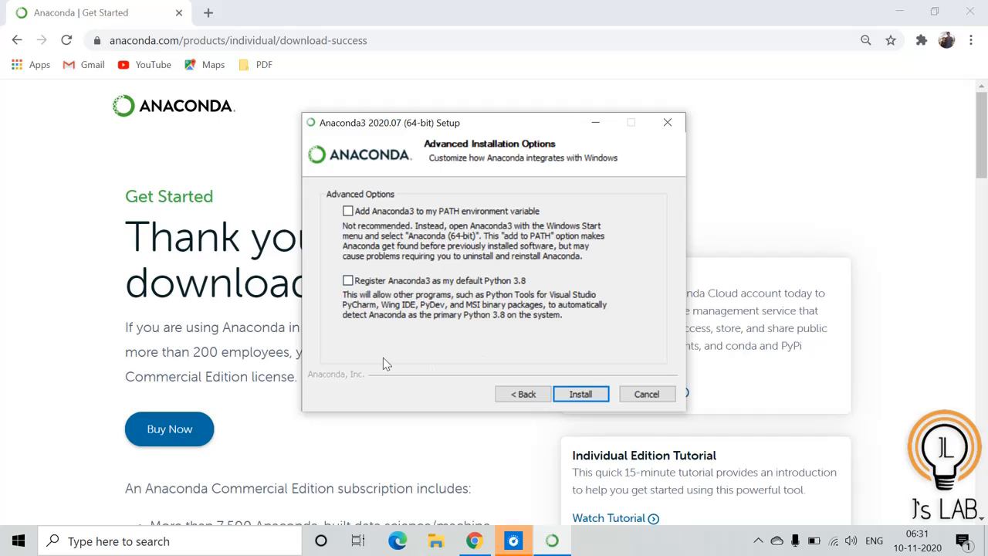
Enable registering Anaconda3 as the default Python 3.8 and adding it to the PATH environment variable
left_click(347, 281)
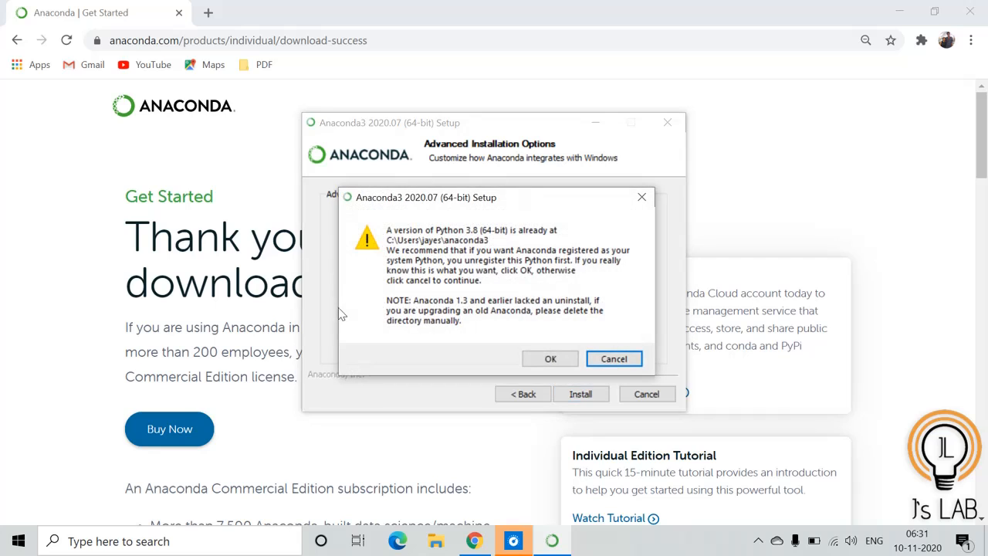
left_click(564, 360)
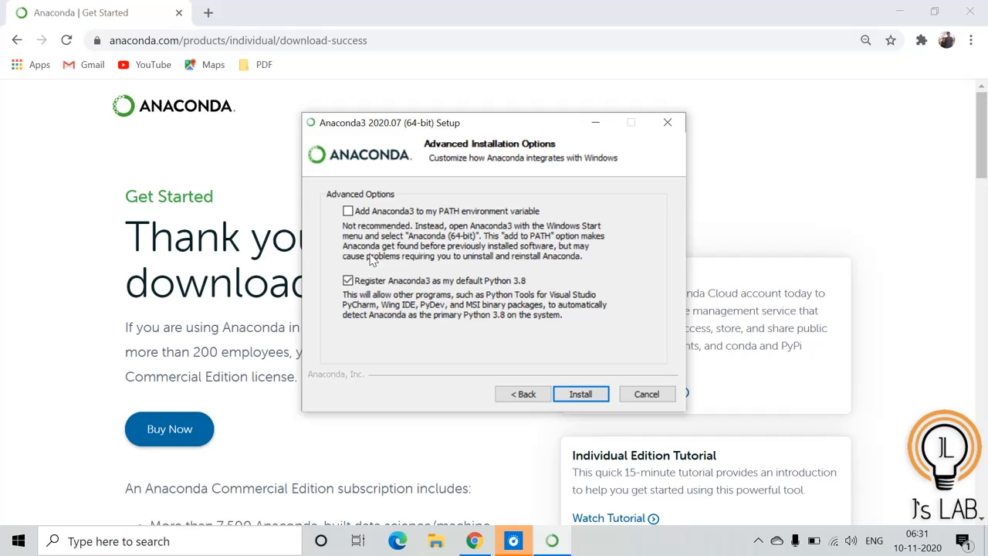
left_click(348, 213)
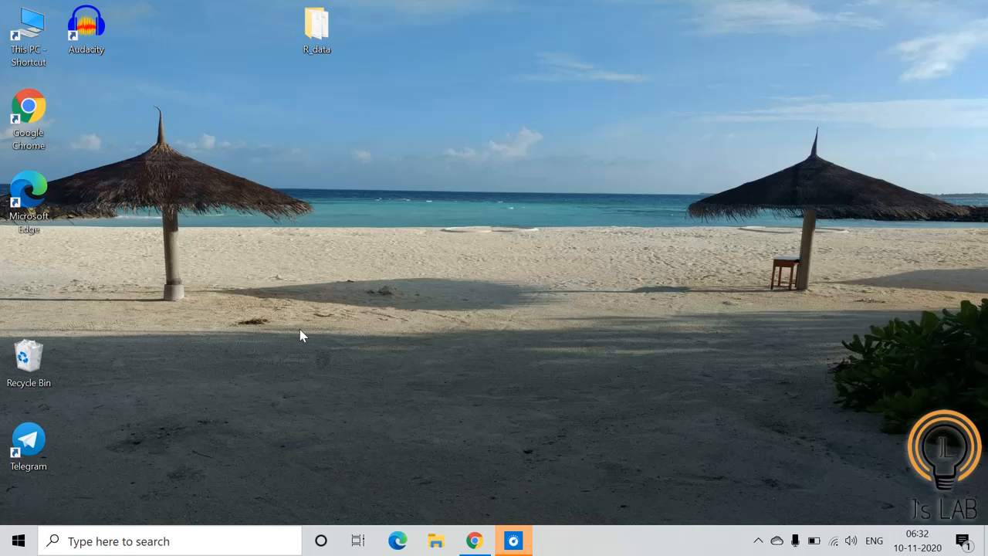
Search Windows for anaconda and open Anaconda Prompt (anaconda3)
left_click(142, 540)
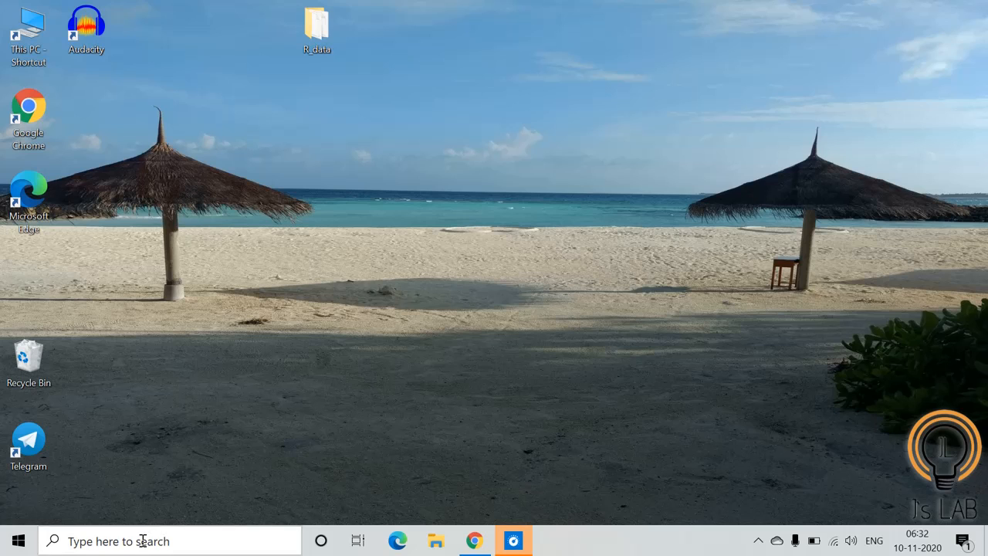
type("anaconda")
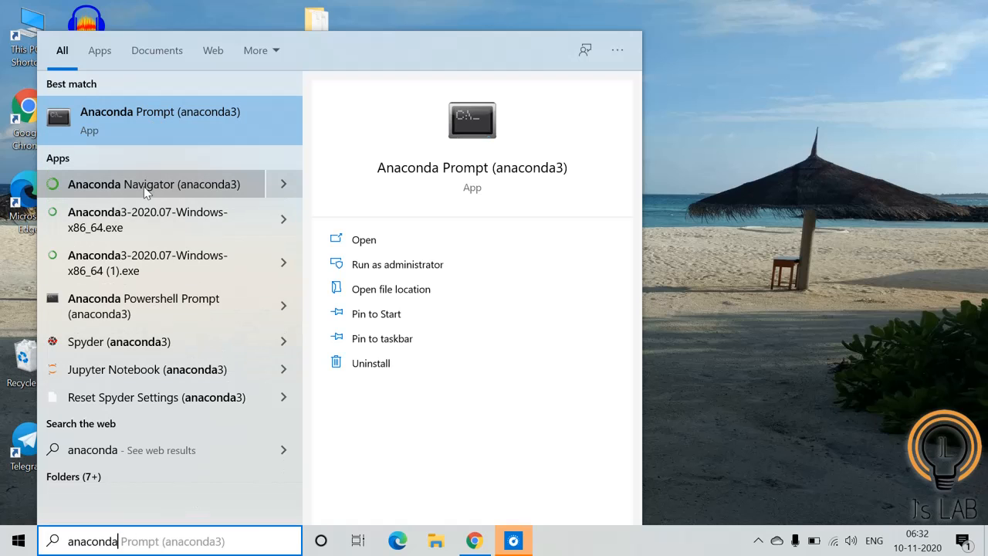
left_click(152, 125)
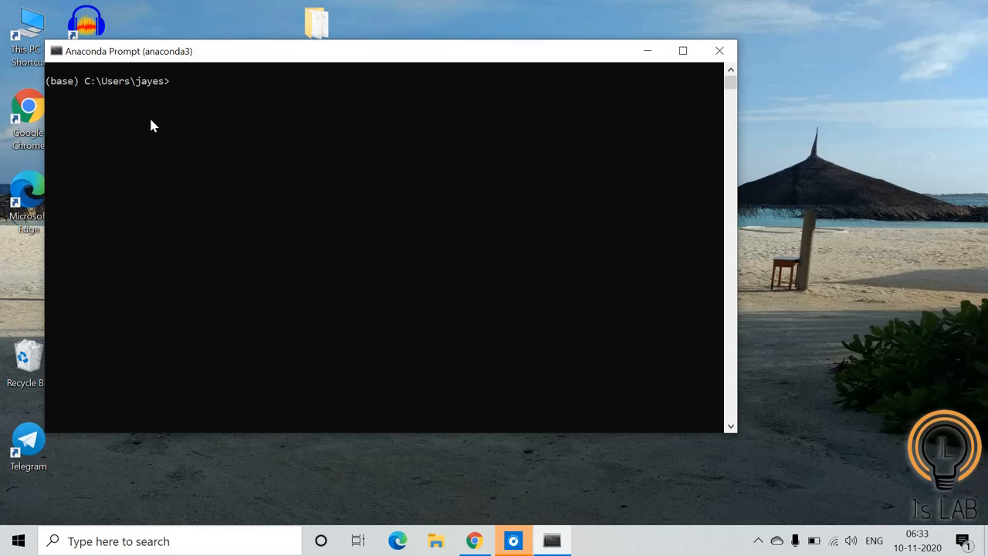
Run python --version in the prompt
type("python --version")
key("Return")
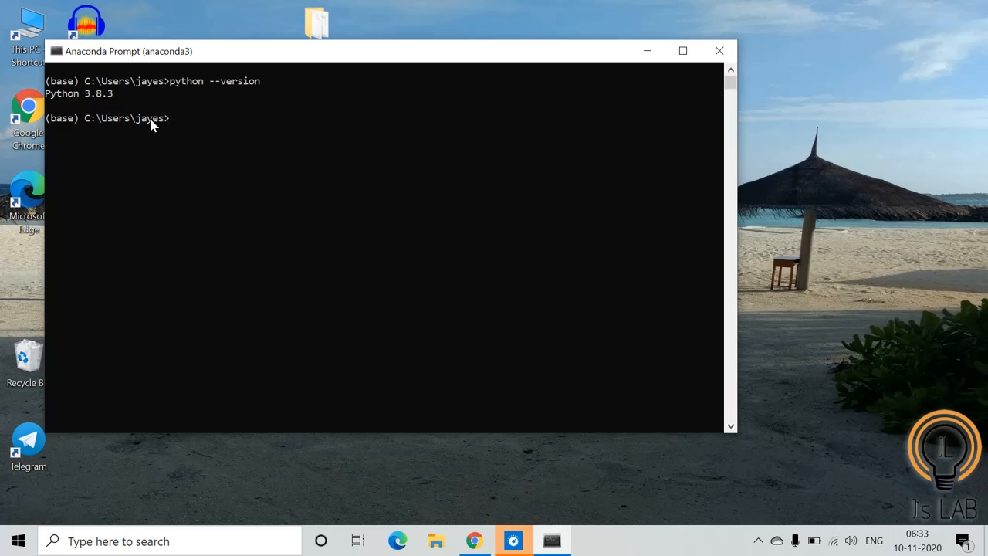
Run conda info and highlight the conda version line
type("conda versio")
key("BackSpace")
key("BackSpace")
key("BackSpace")
key("BackSpace")
key("BackSpace")
key("BackSpace")
type("info")
key("Return")
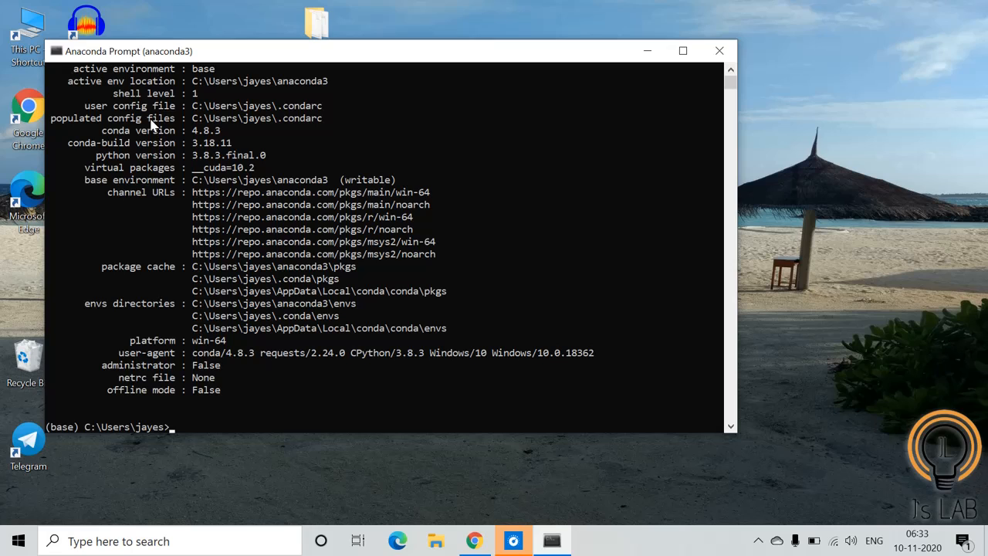
left_click_drag(96, 128, 246, 133)
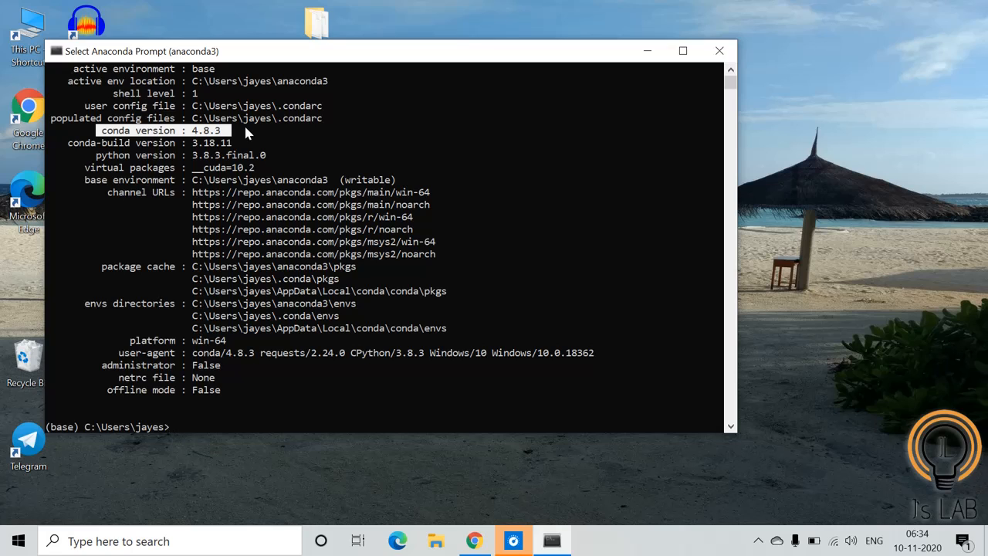
Launch Jupyter Notebook with the jupyter notebook command
type("ju")
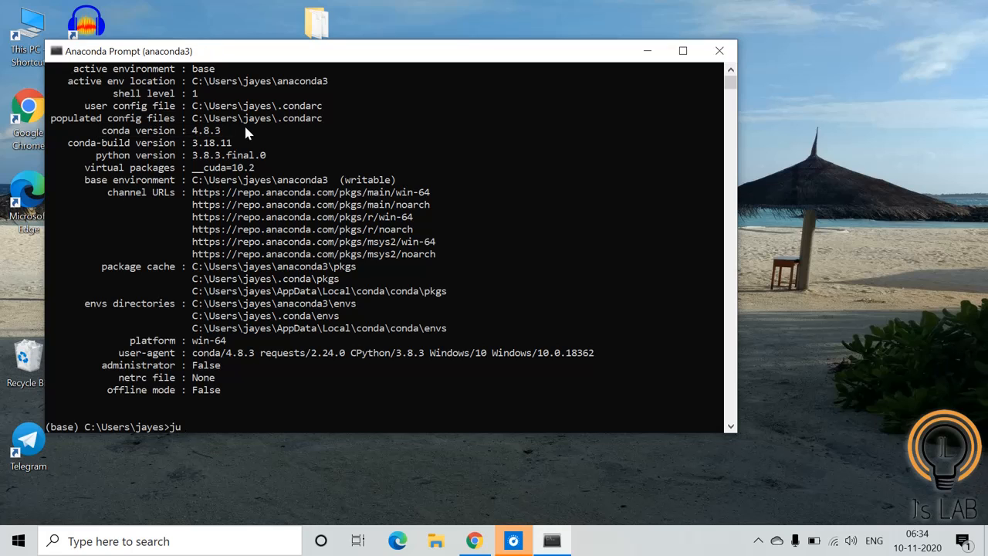
type("pyter notebook")
key("Return")
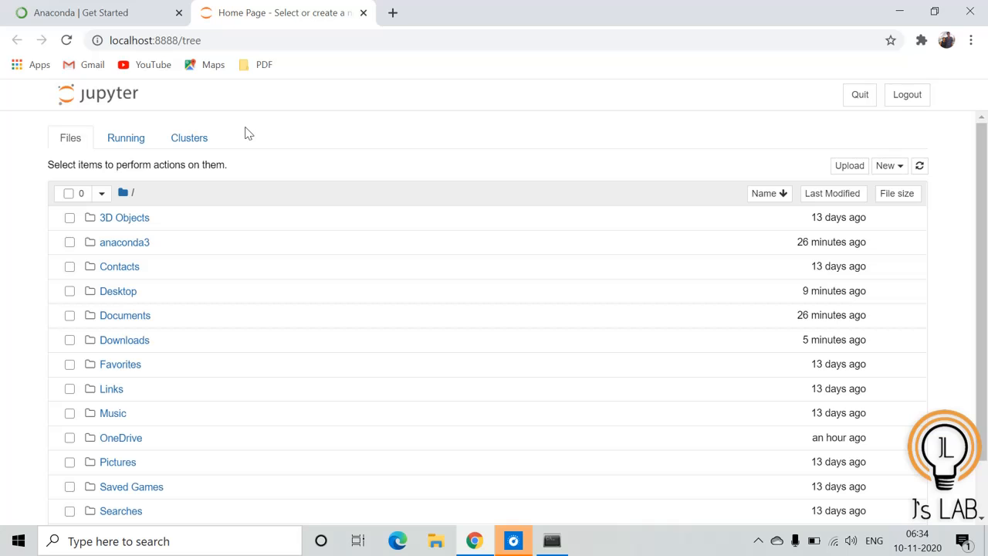
Create a new Python 3 notebook inside the Desktop folder
scroll(197, 272, "down", 1)
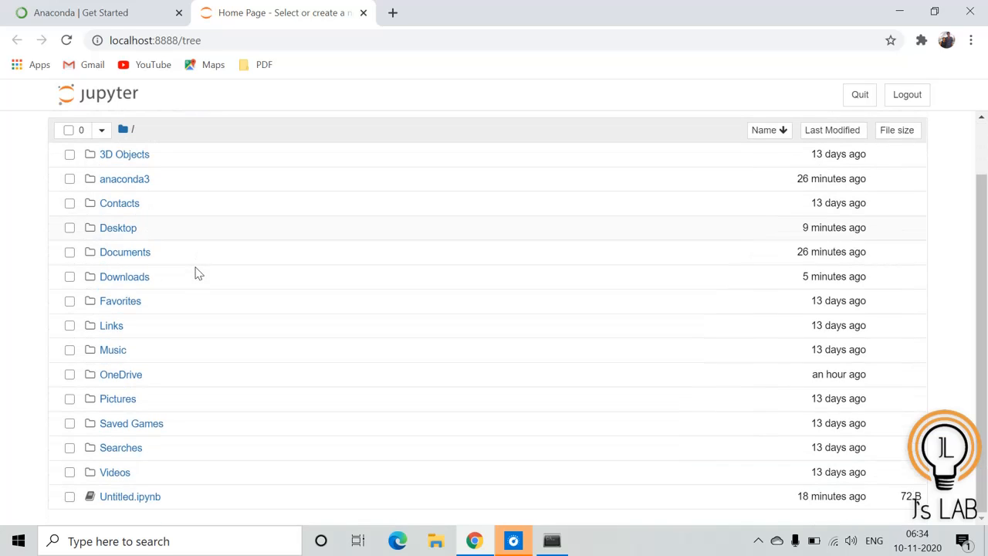
scroll(197, 272, "up", 1)
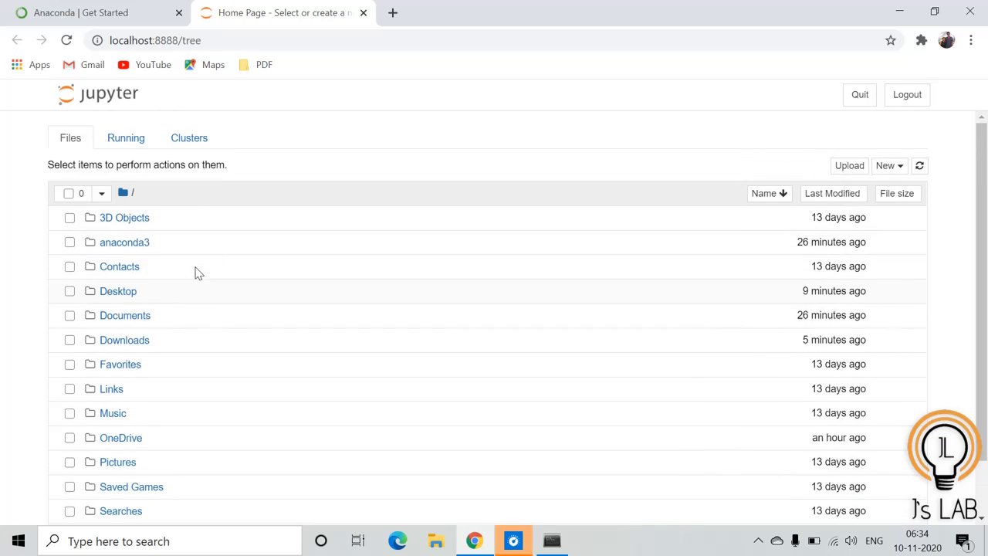
left_click(119, 293)
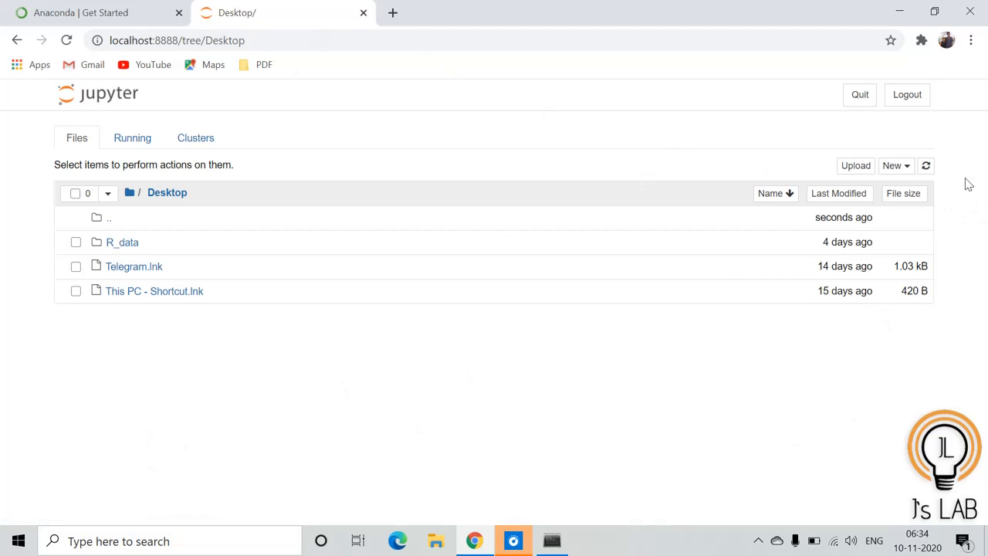
left_click(903, 172)
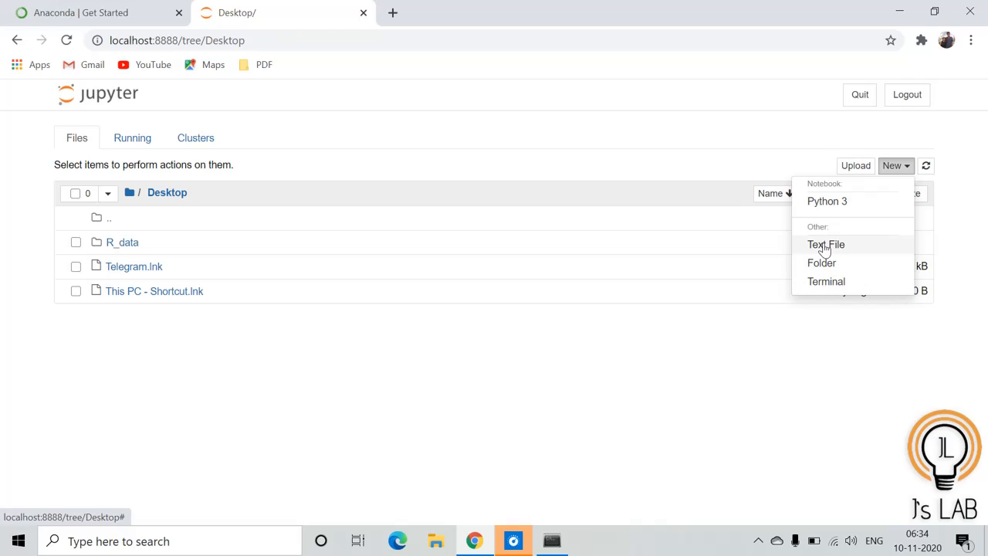
left_click(827, 203)
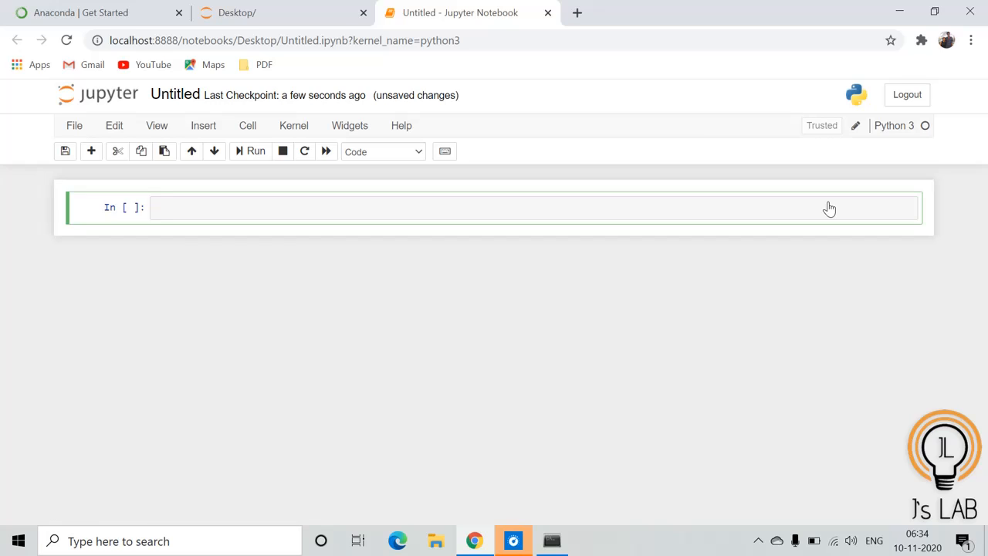
Enter 5+6 in the first cell and run it
type("5")
type("_")
key("BackSpace")
type("=6")
key("BackSpace")
key("BackSpace")
type("+6")
key("shift+Return")
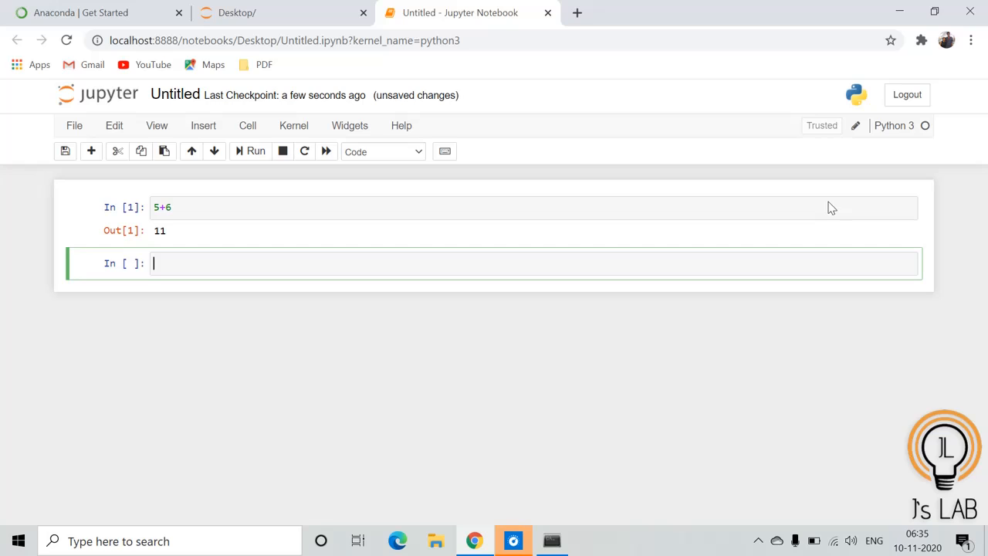
Close the notebook tab, leaving without saving, and close the Anaconda Prompt window
left_click(972, 12)
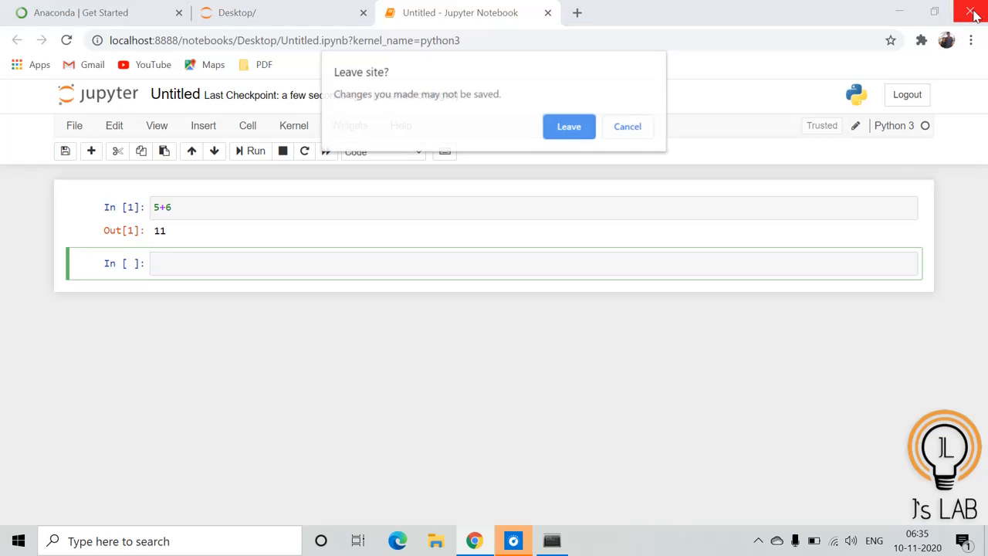
left_click(572, 130)
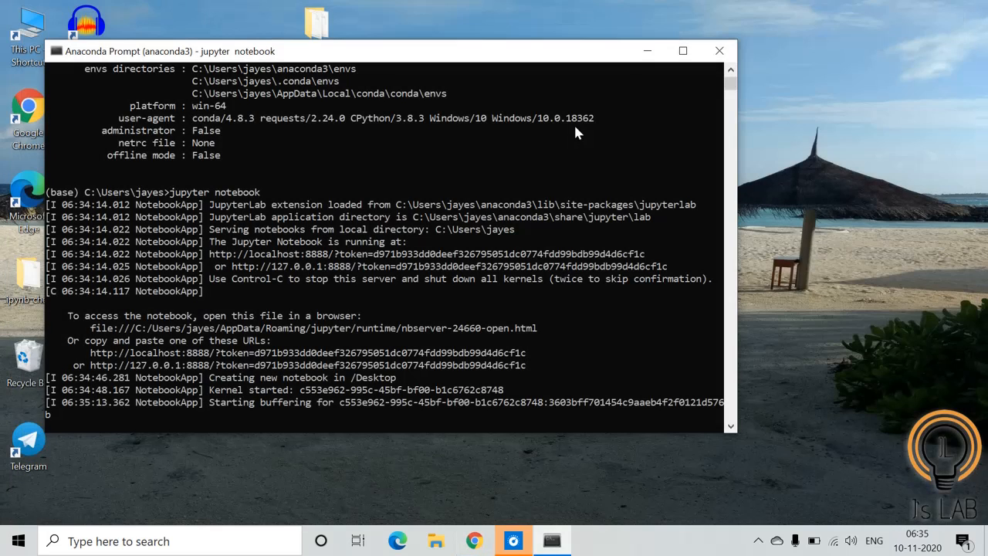
left_click(720, 51)
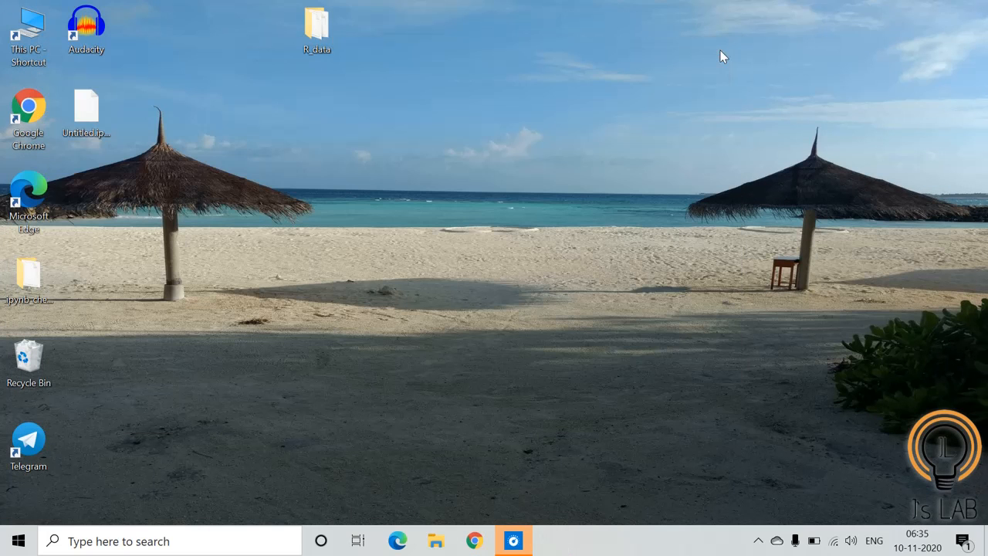
Search for Anaconda, open Anaconda Navigator and dismiss its welcome dialog
left_click(115, 541)
type("an")
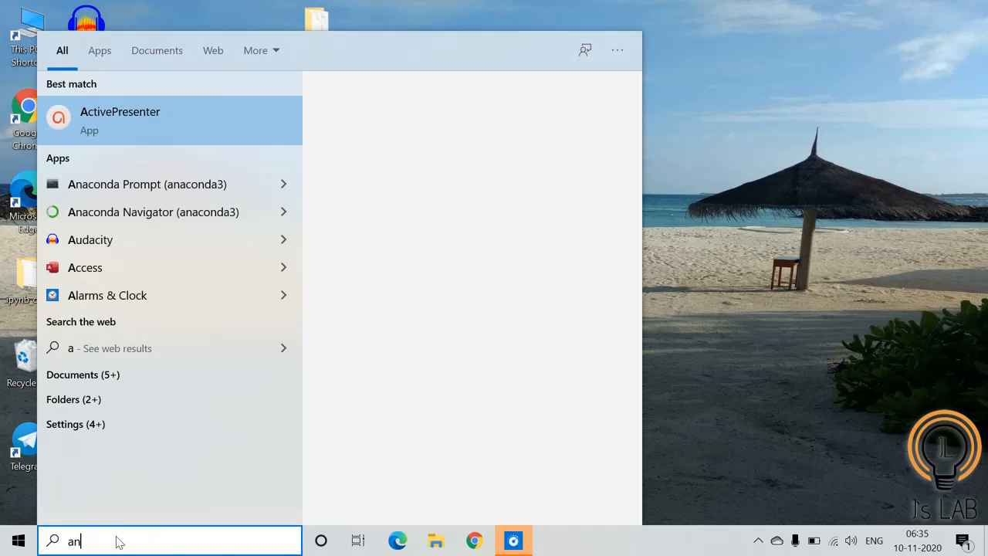
type("aconda")
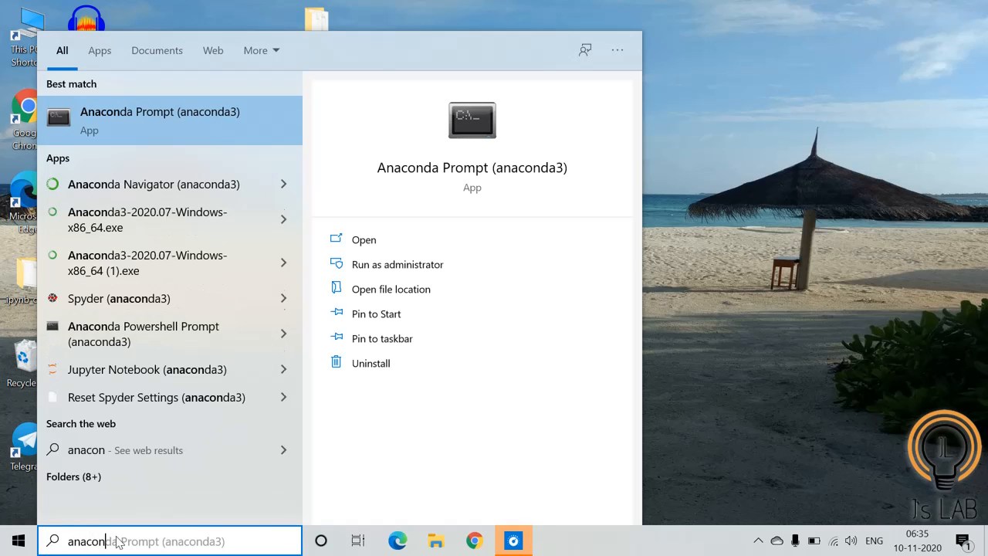
left_click(148, 185)
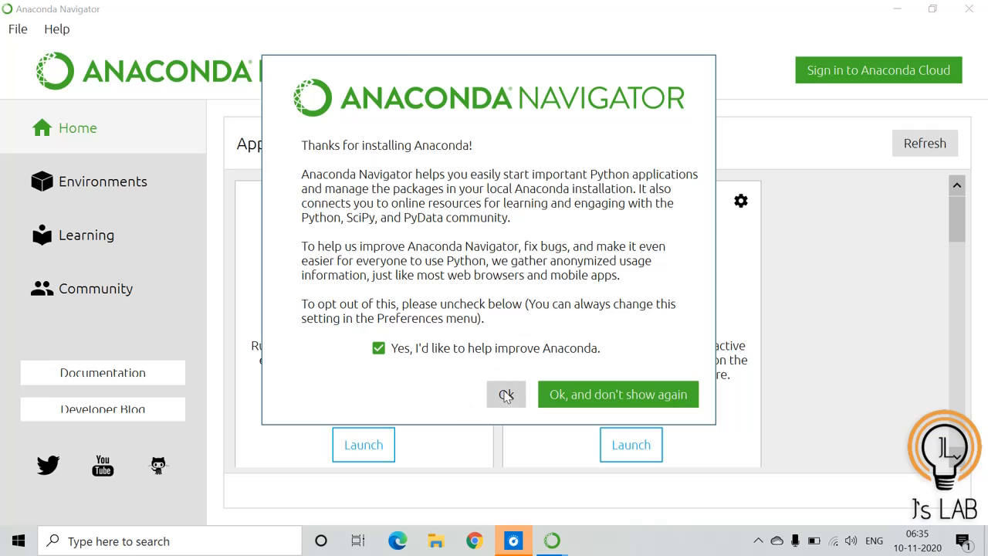
left_click(505, 394)
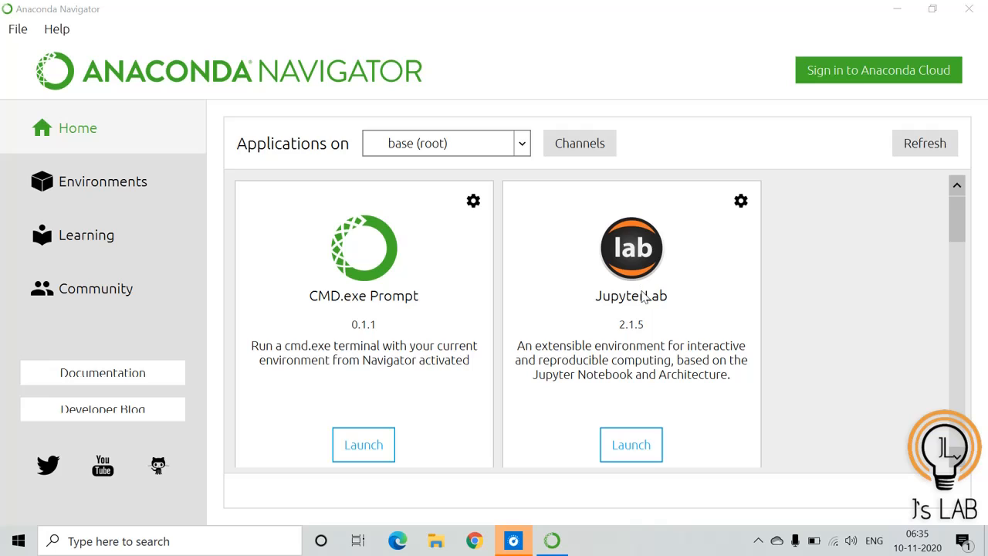
Browse the applications listed in Navigator and launch Jupyter Notebook
scroll(645, 298, "down", 3)
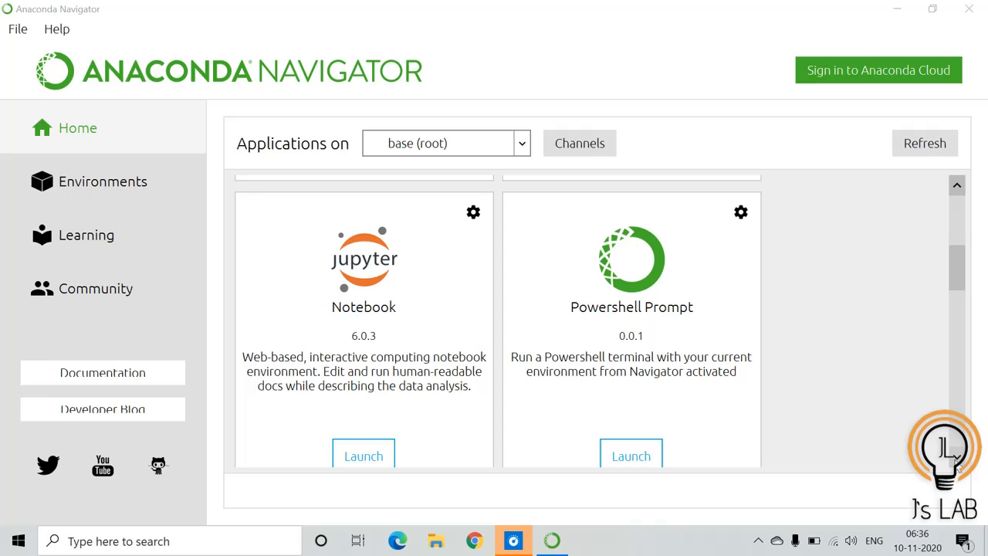
left_click(956, 461)
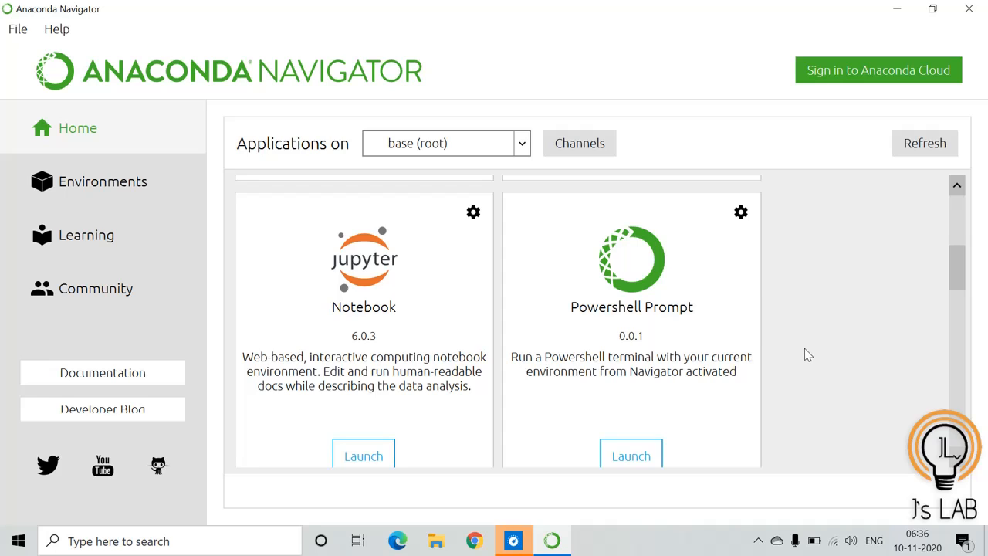
scroll(808, 354, "down", 3)
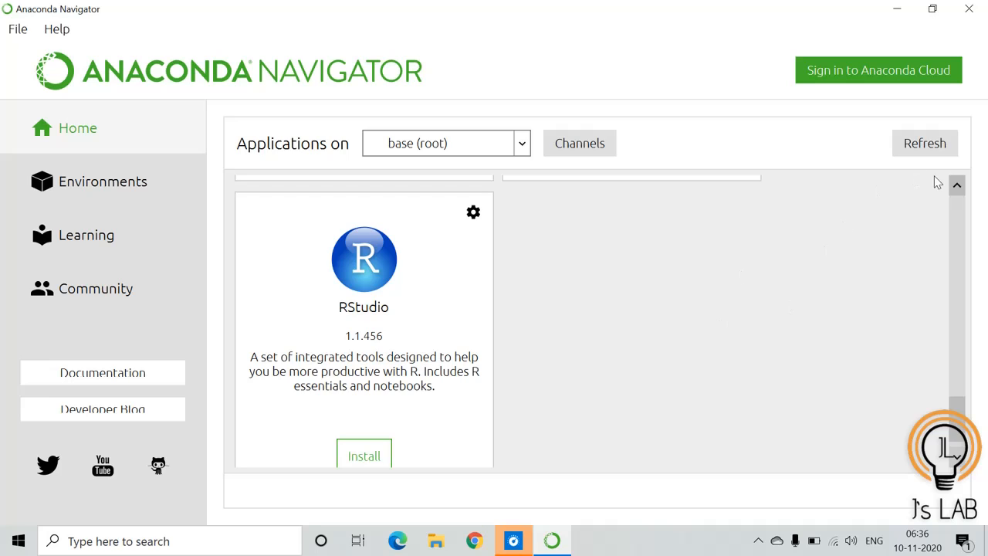
left_click(957, 189)
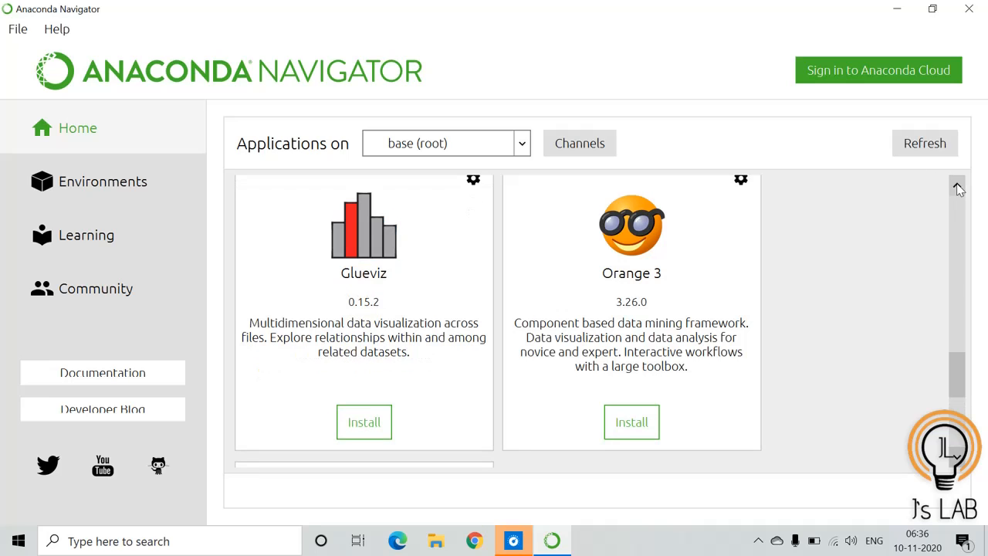
scroll(957, 189, "up", 4)
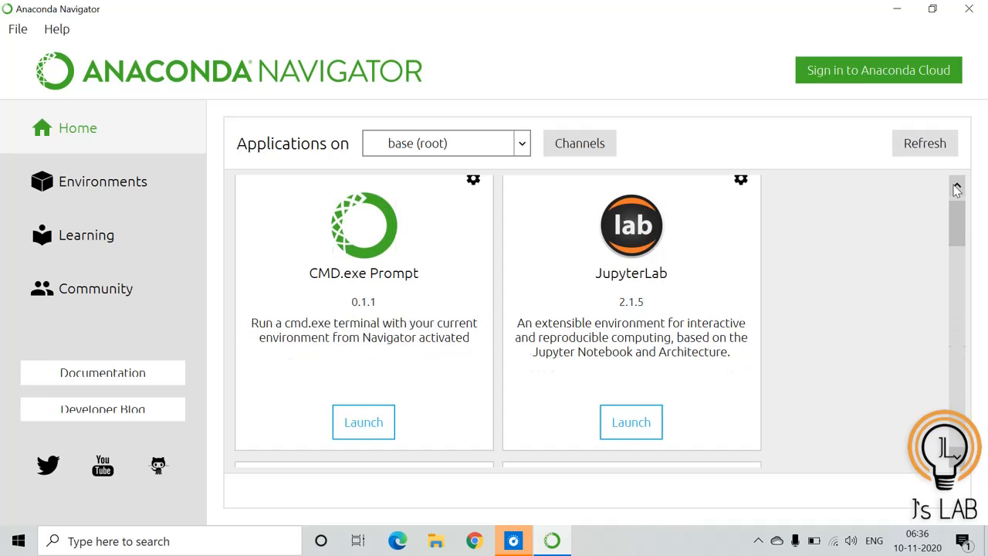
left_click(957, 189)
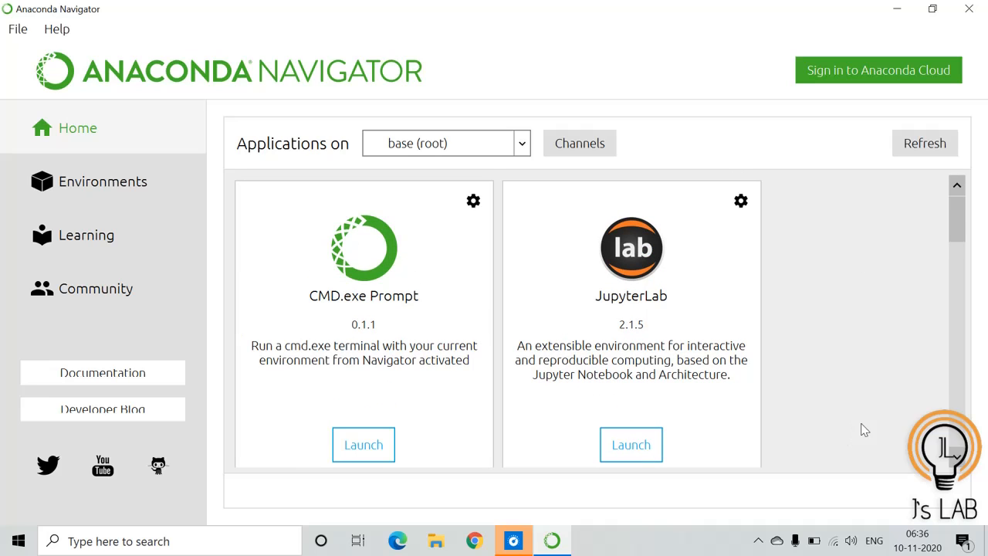
scroll(957, 460, "down", 2)
left_click(361, 445)
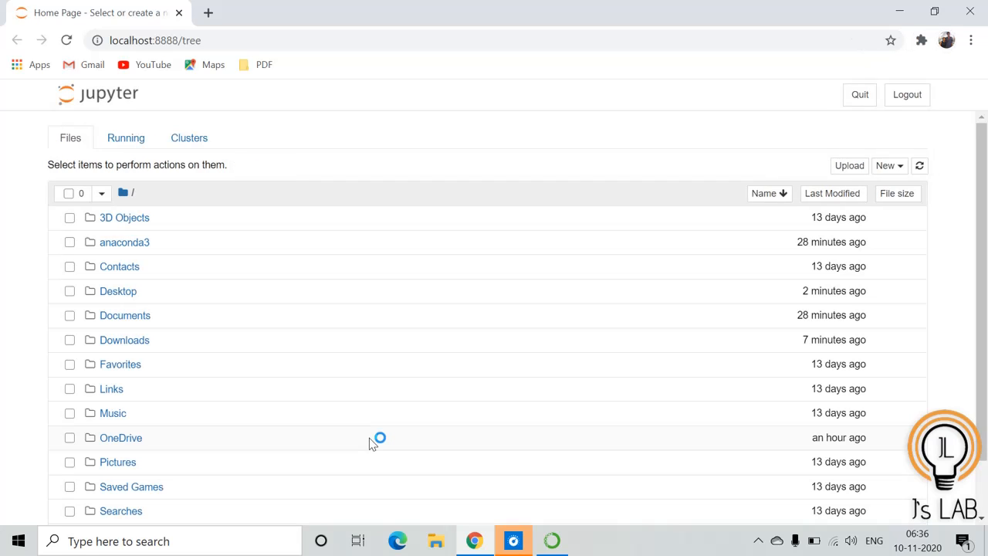
Open the Desktop folder and create a new Python 3 notebook there
left_click(111, 296)
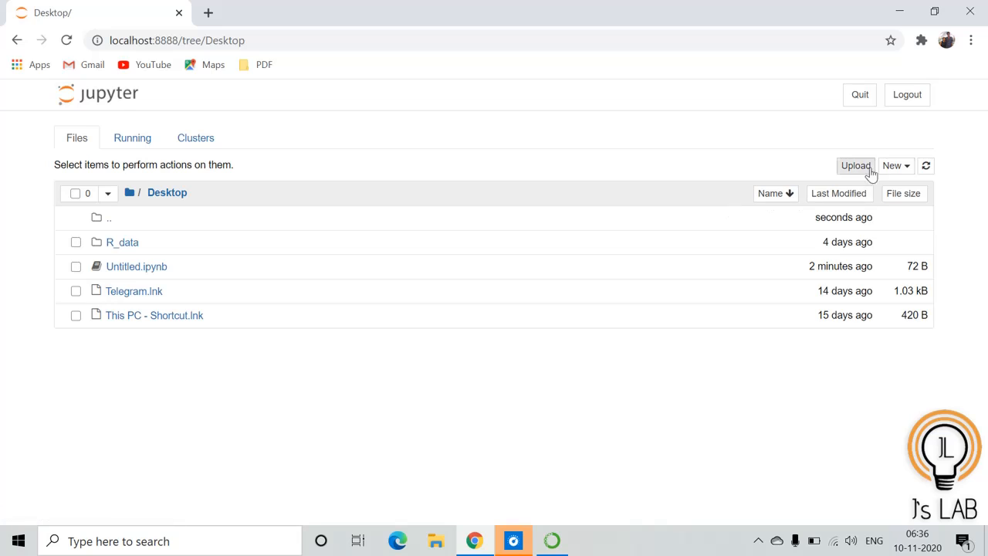
left_click(900, 166)
left_click(833, 203)
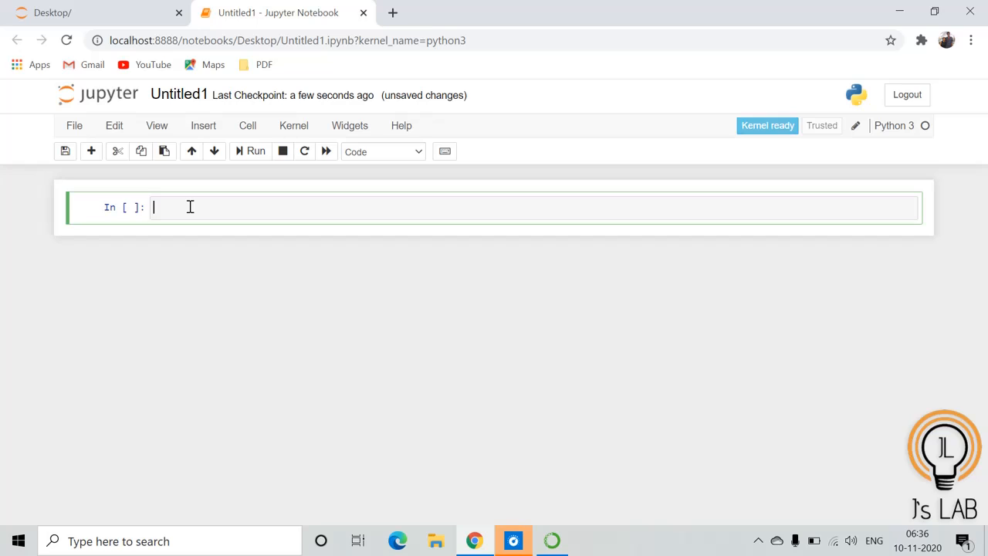
Enter 5+6 in the first cell and run it
type("5+6")
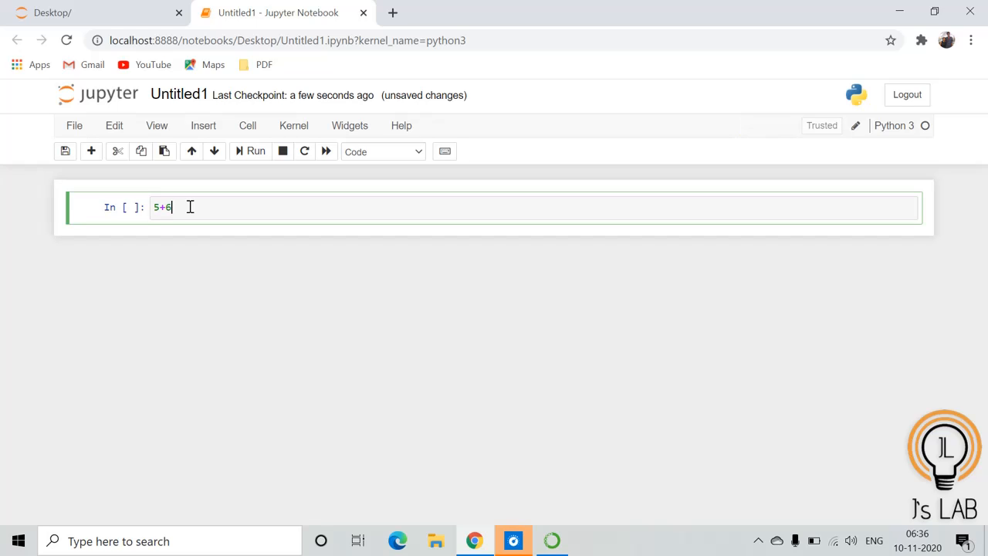
key("shift+Return")
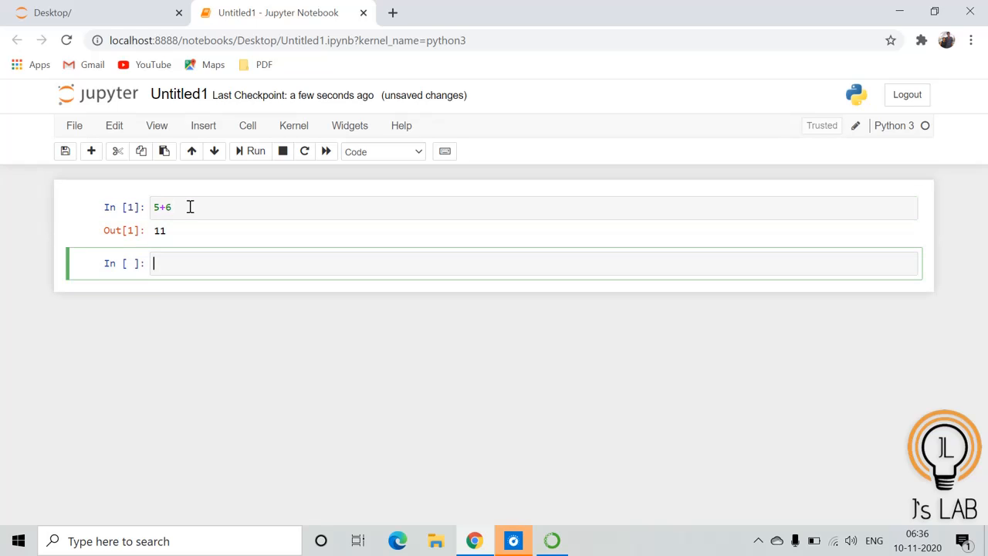
Close the notebook tab, leaving the page without saving
left_click(974, 11)
left_click(571, 128)
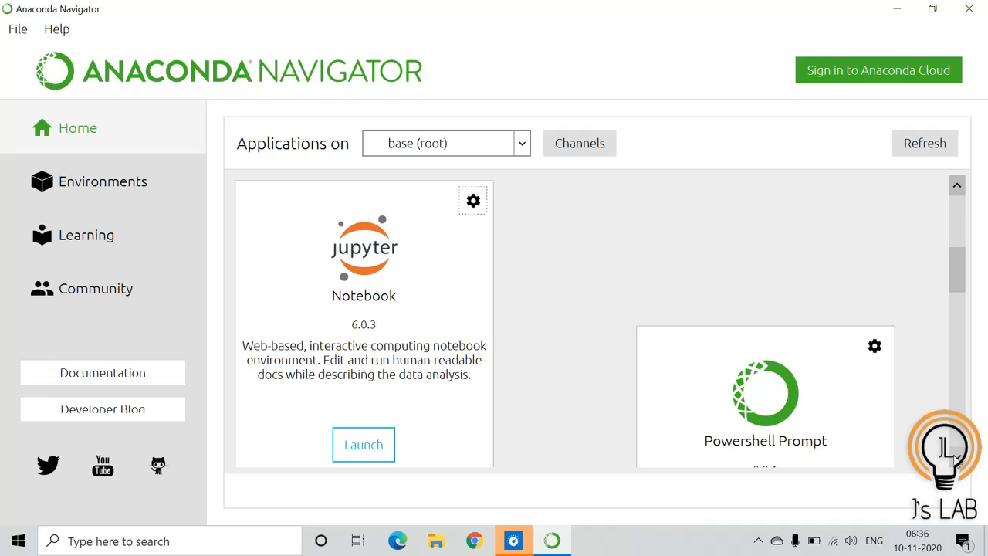
Launch Spyder from Anaconda Navigator and dismiss the Spyder updates dialog
scroll(957, 459, "down", 3)
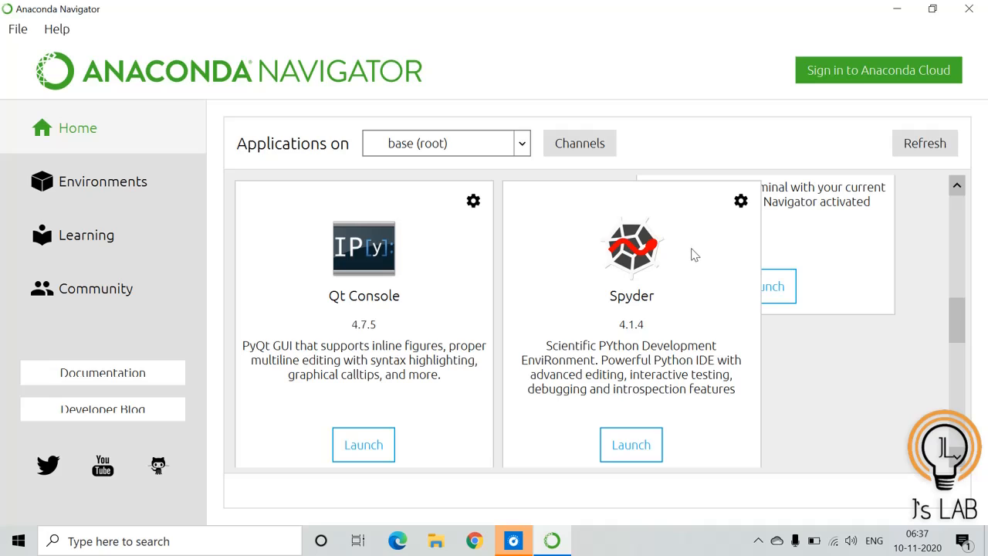
left_click(632, 445)
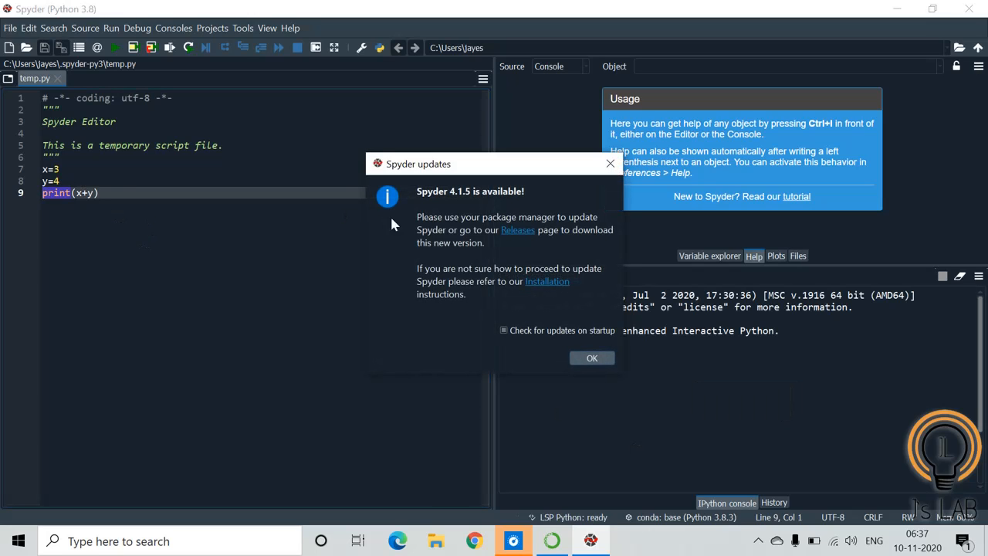
left_click(588, 359)
Replace the script's last three lines with x=5, y=6 and print(x+y)
left_click_drag(43, 169, 109, 198)
key("Delete")
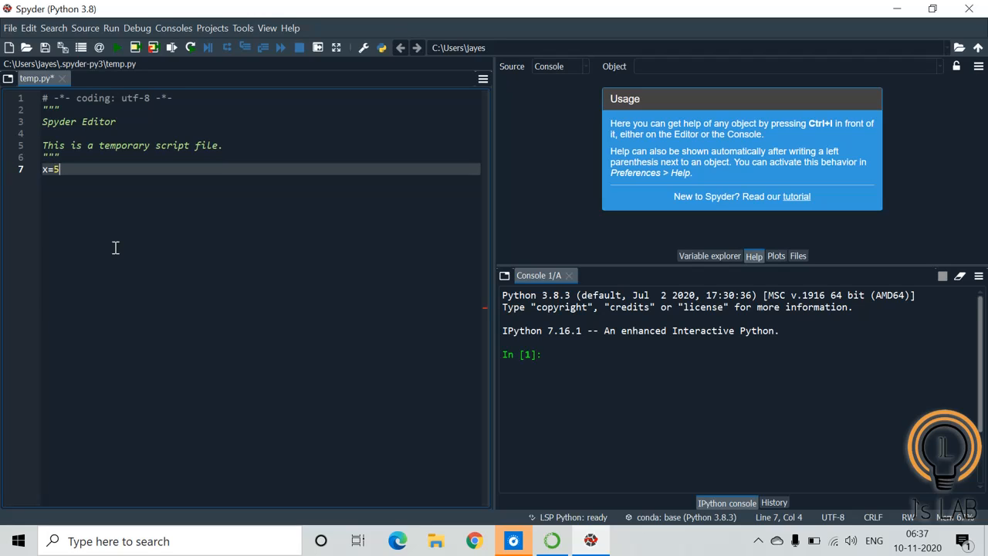
key("Return")
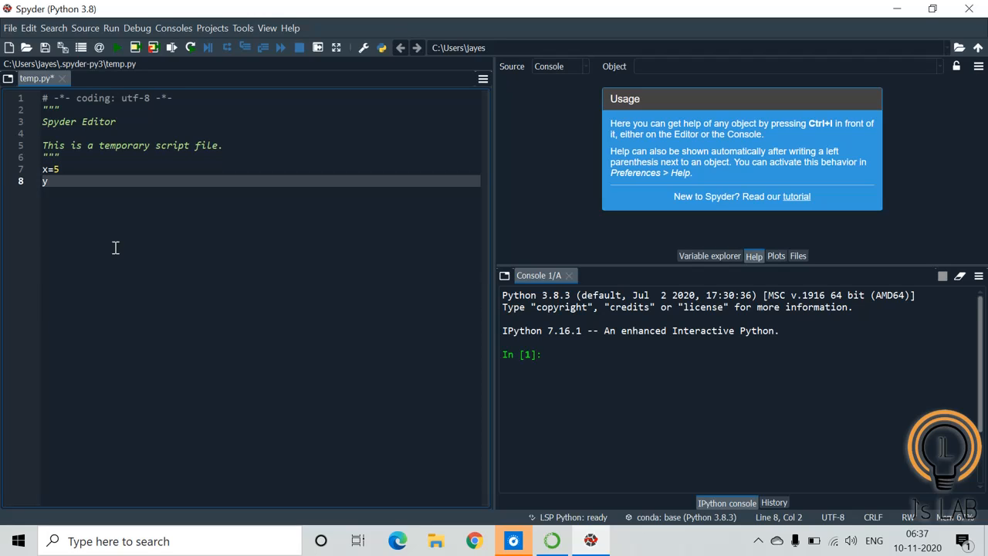
key("Return")
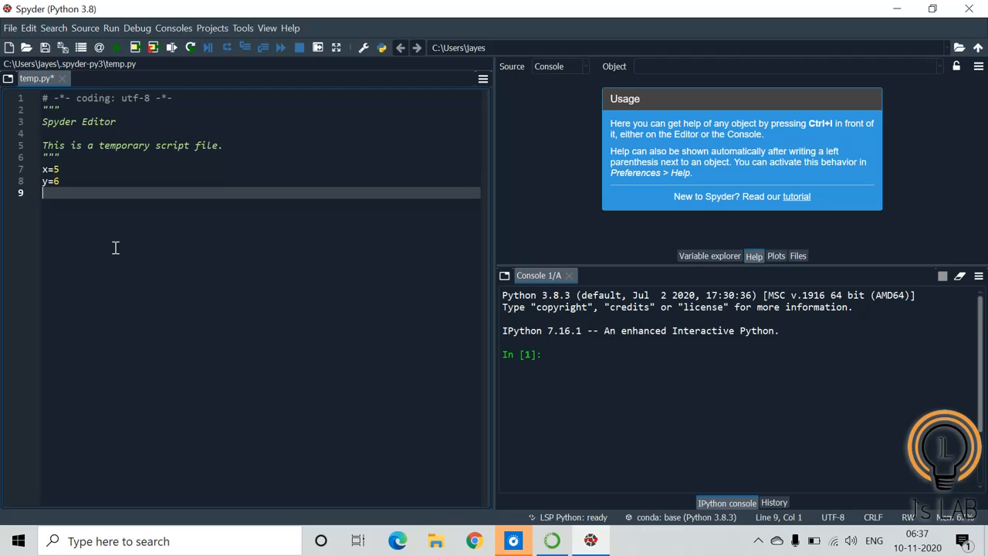
type("print(x+y")
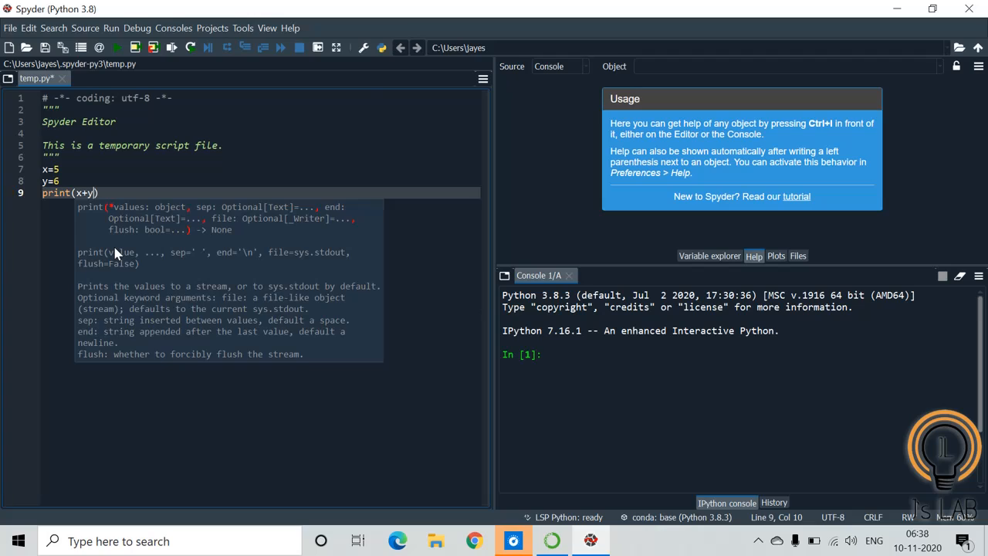
type(")")
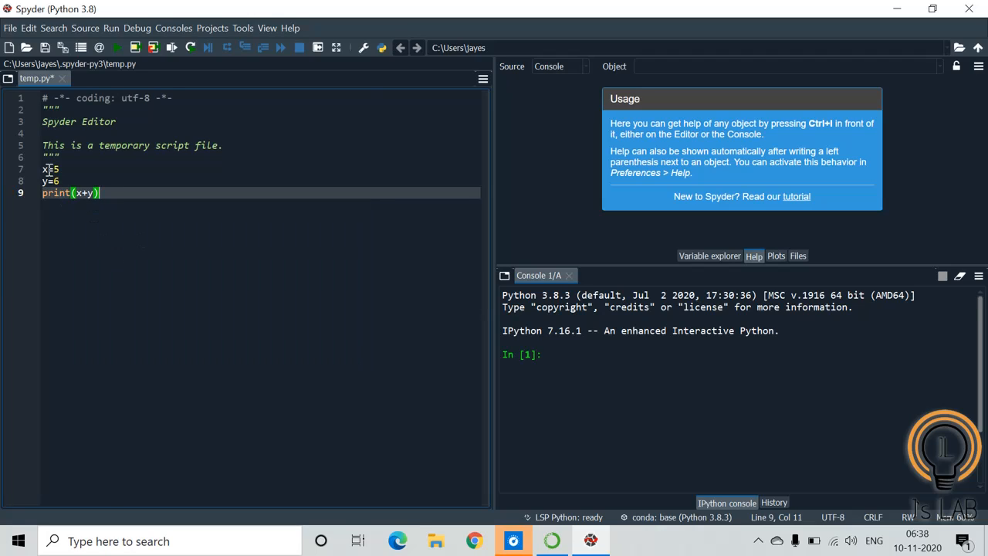
Select the three code lines, run them as a cell and highlight the console output
left_click_drag(43, 169, 103, 193)
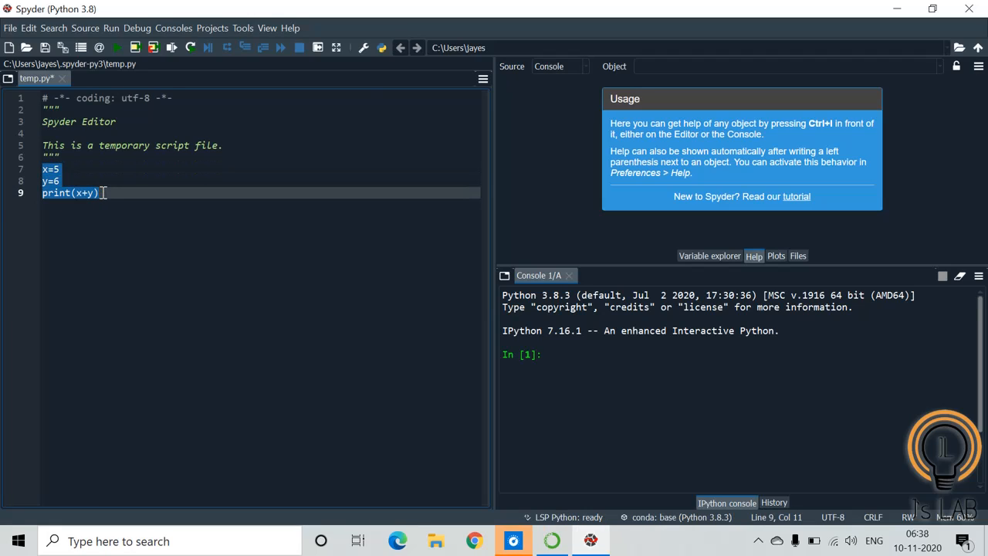
right_click(49, 176)
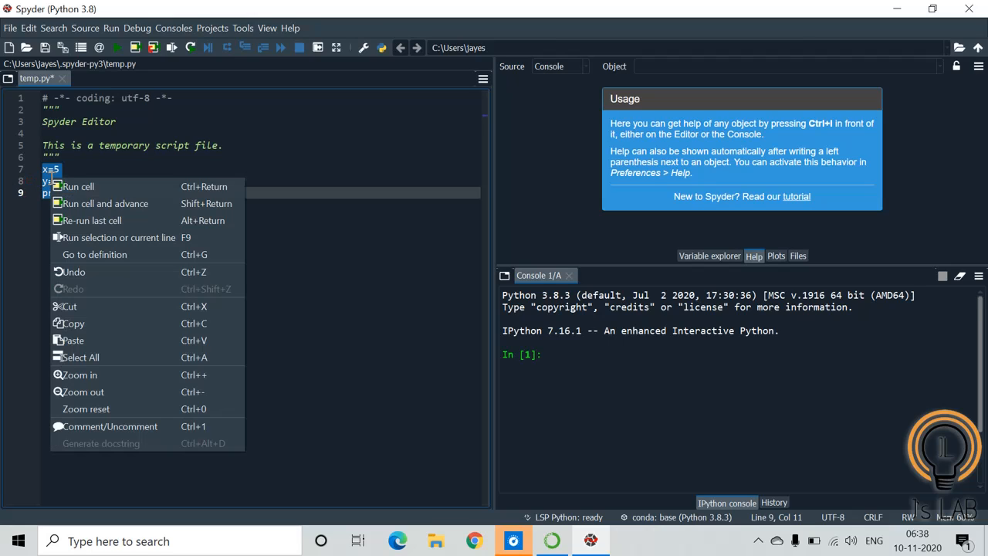
left_click(76, 191)
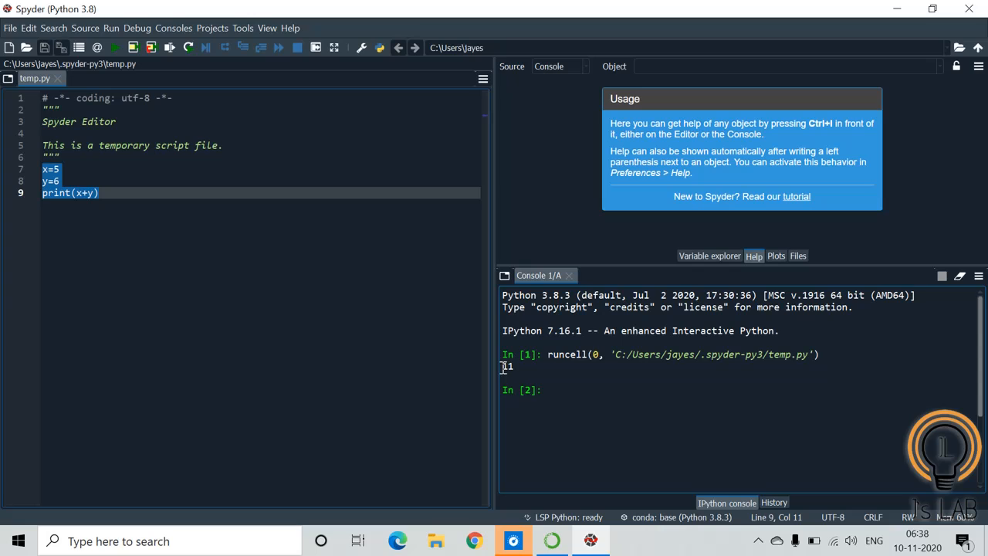
left_click_drag(501, 367, 539, 373)
left_click(539, 372)
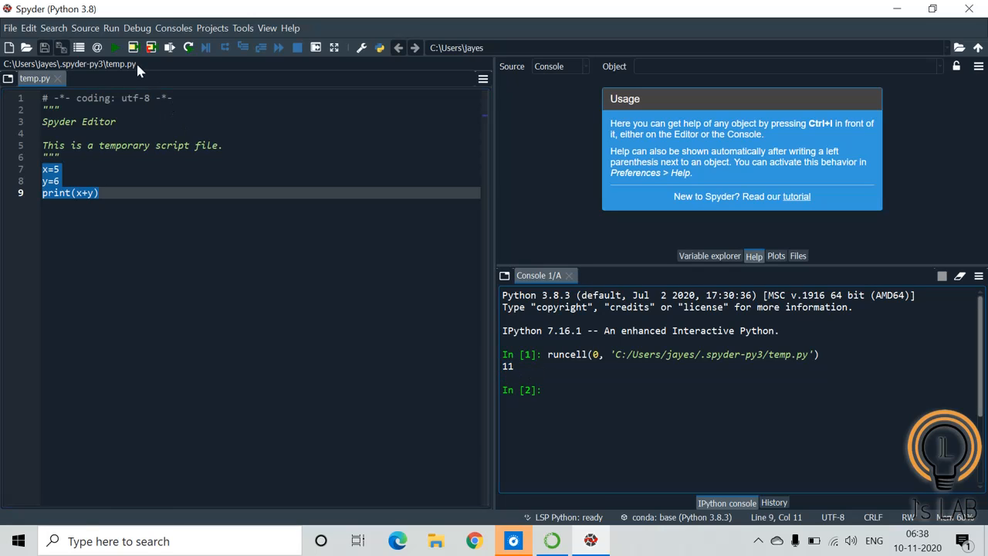
Select the code, run the whole file and highlight its console output
left_click_drag(42, 168, 98, 193)
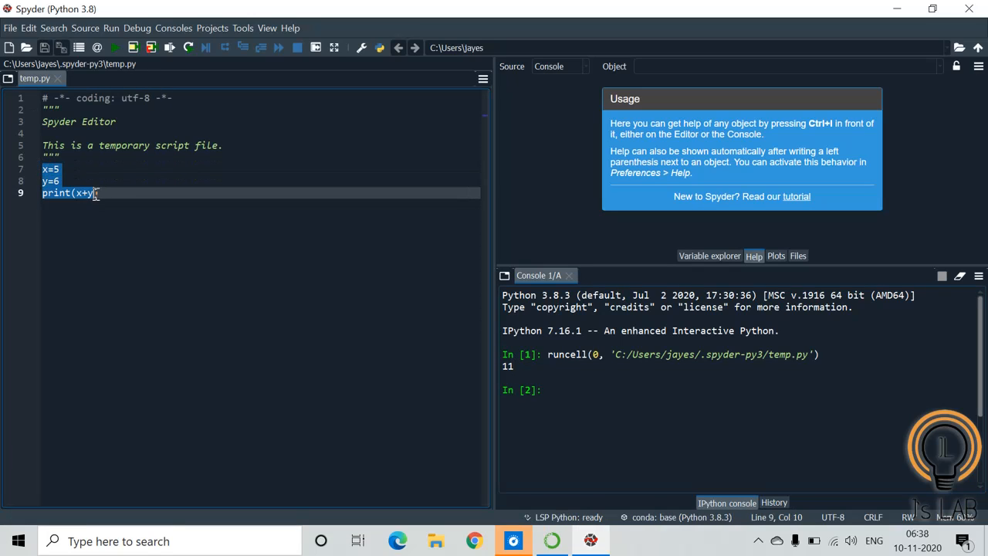
left_click(115, 49)
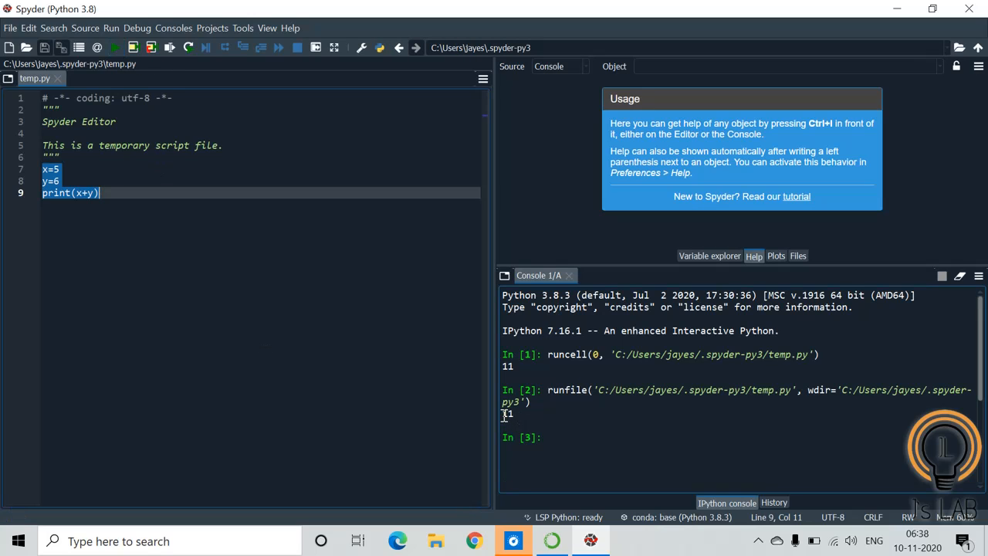
left_click_drag(504, 415, 533, 415)
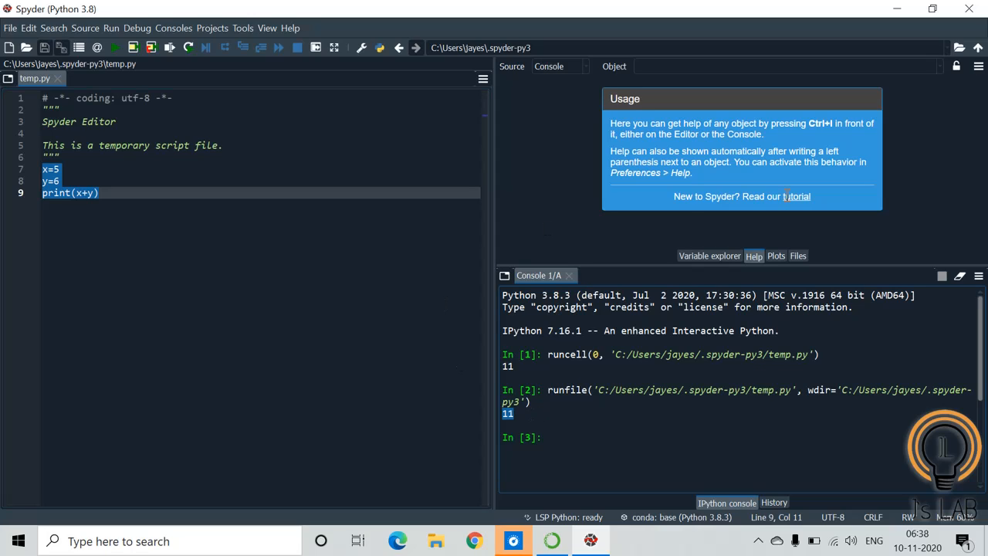
Minimize Spyder and Anaconda Navigator
left_click(896, 9)
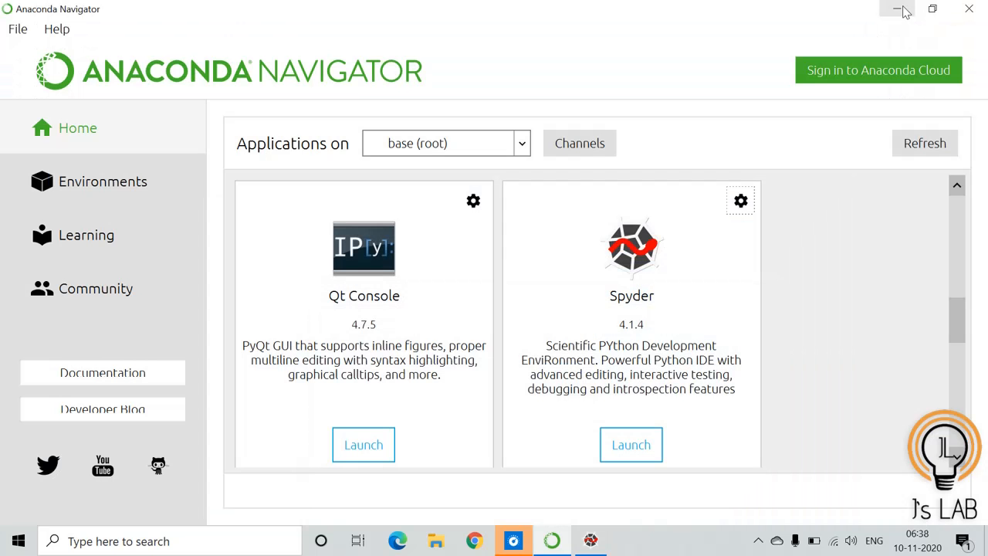
left_click(894, 9)
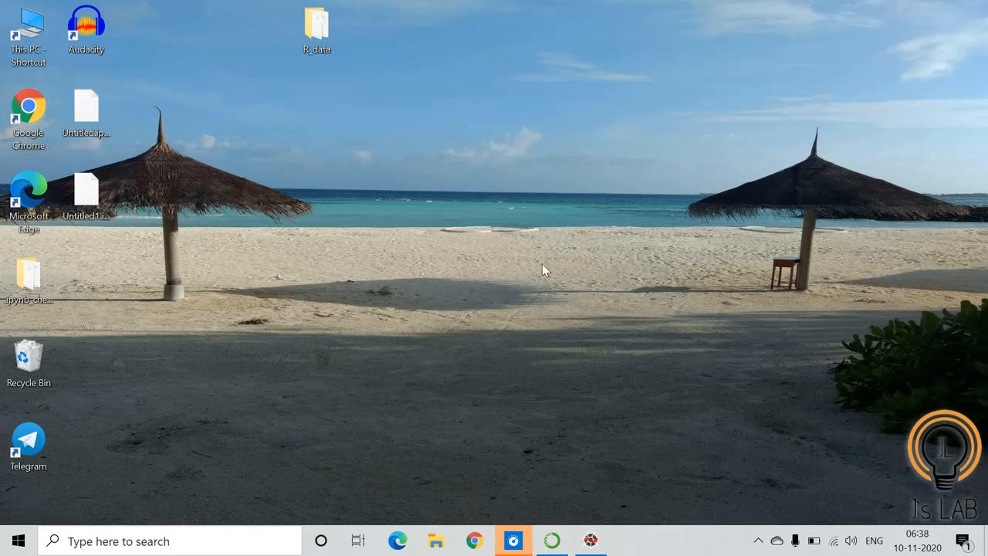